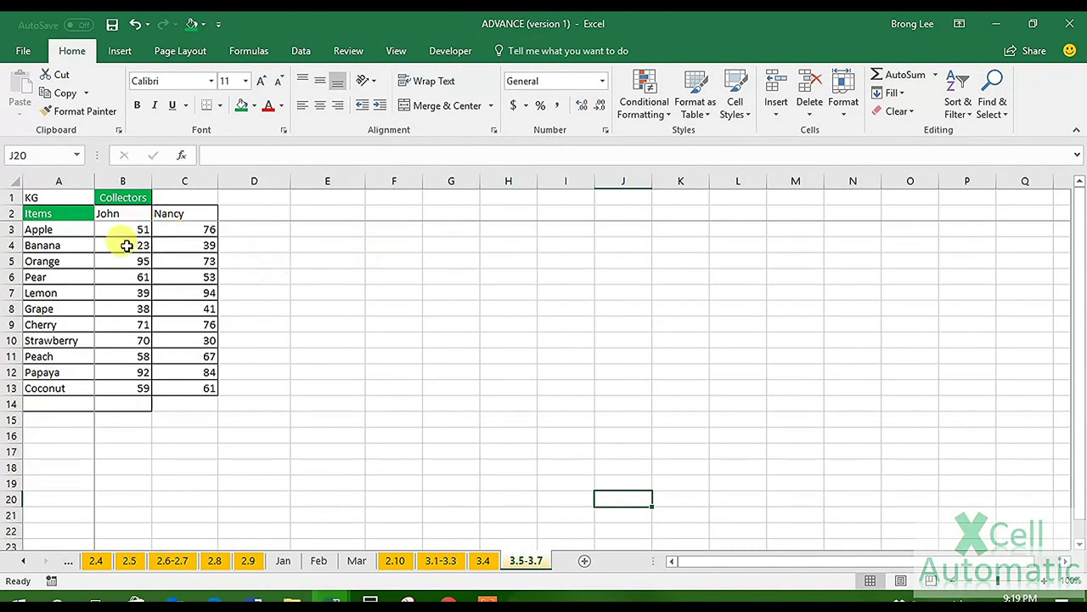
left_click_drag(127, 227, 119, 389)
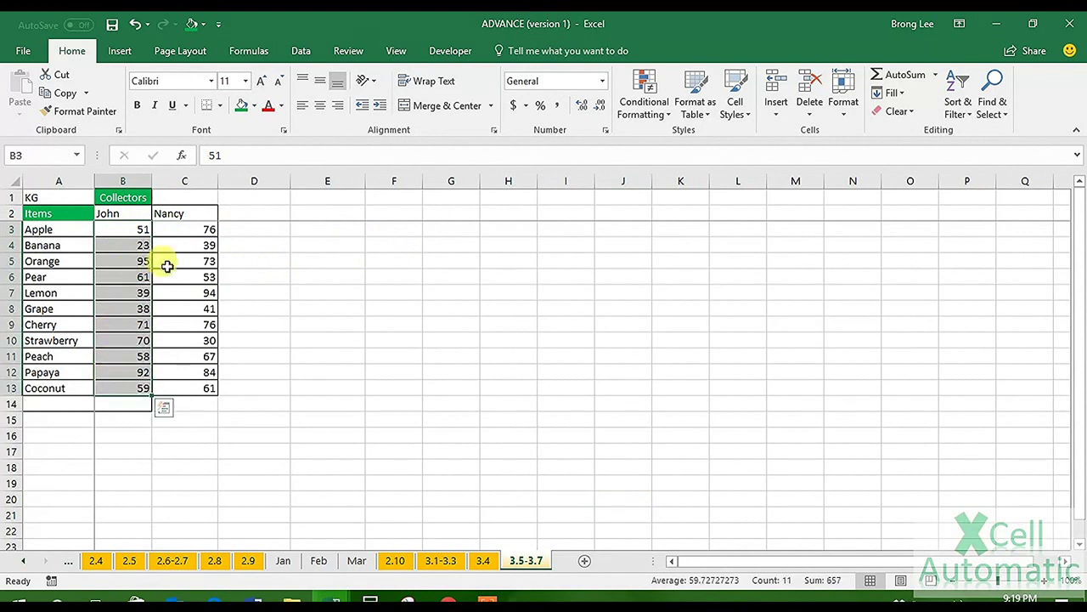
left_click(277, 234)
left_click(354, 232)
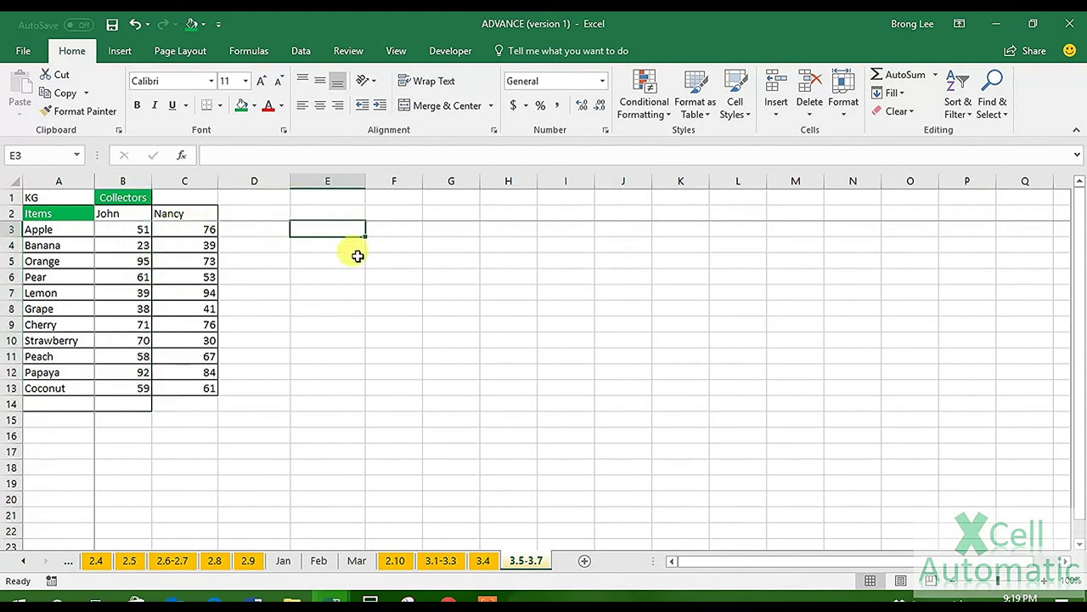
Insert a blank 2-D Line chart with empty cell E5 selected, and place it beside the data table starting around row 3
left_click(370, 259)
left_click(352, 263)
left_click_drag(359, 177, 353, 177)
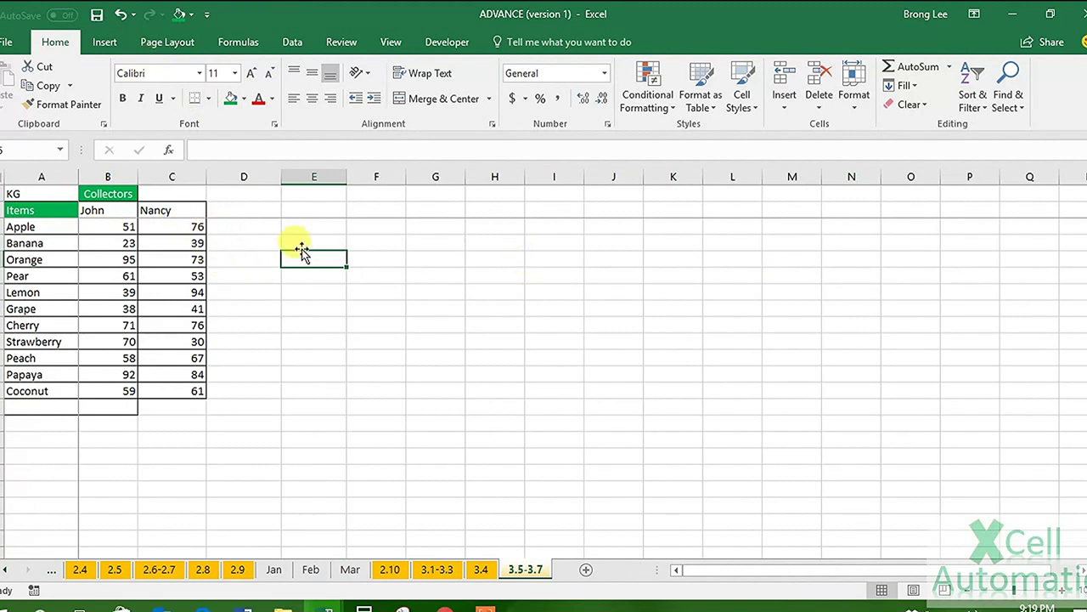
left_click(105, 42)
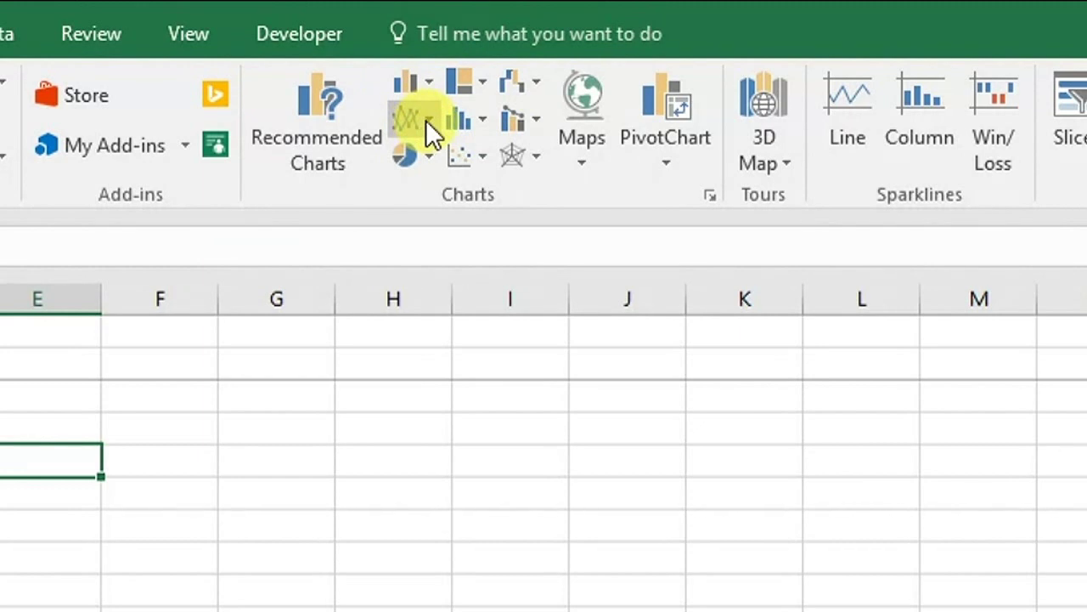
left_click(426, 119)
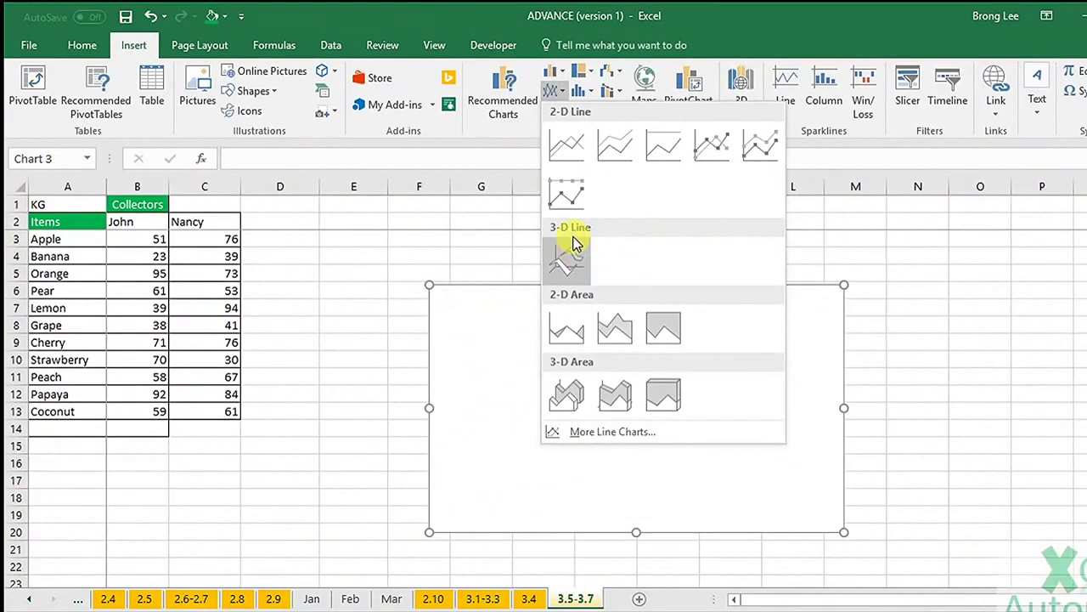
left_click(554, 150)
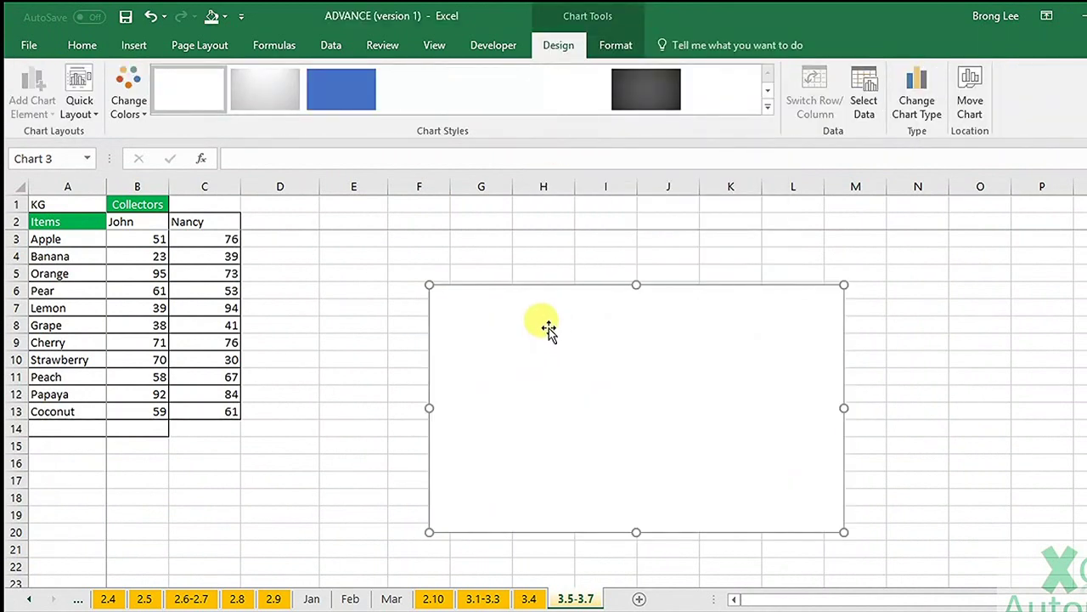
left_click_drag(538, 298, 500, 257)
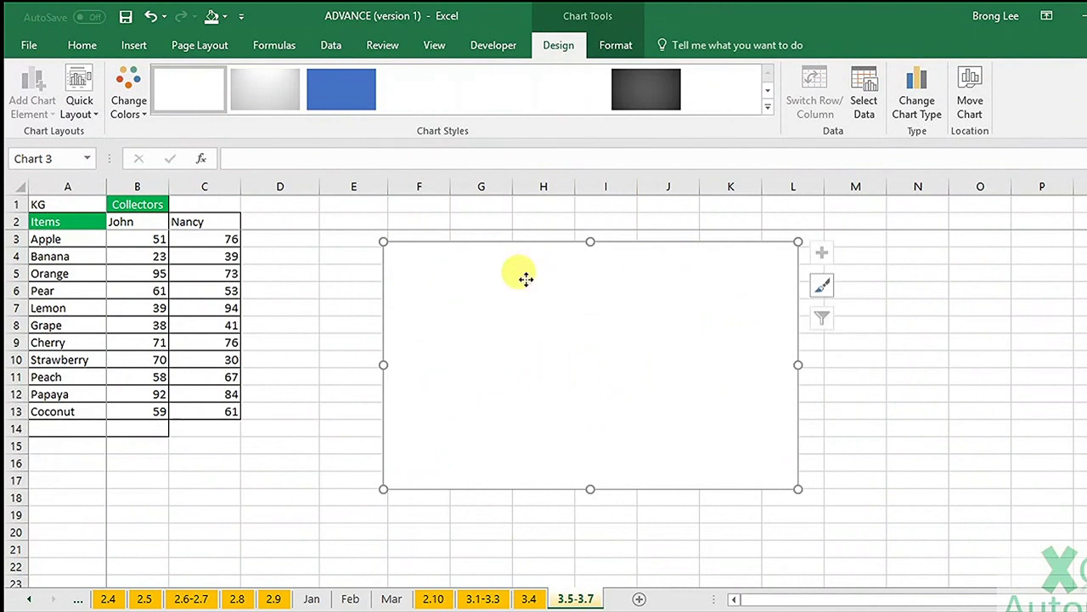
Add the first collector's data series to the chart, with its name from B2 and its values from B3:B13
right_click(556, 257)
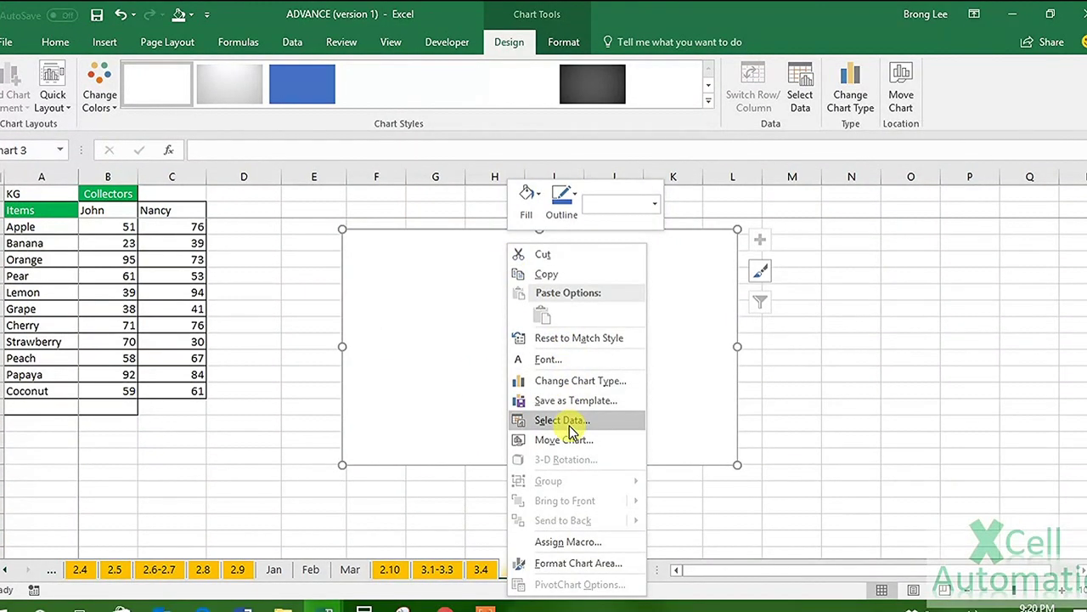
left_click(568, 429)
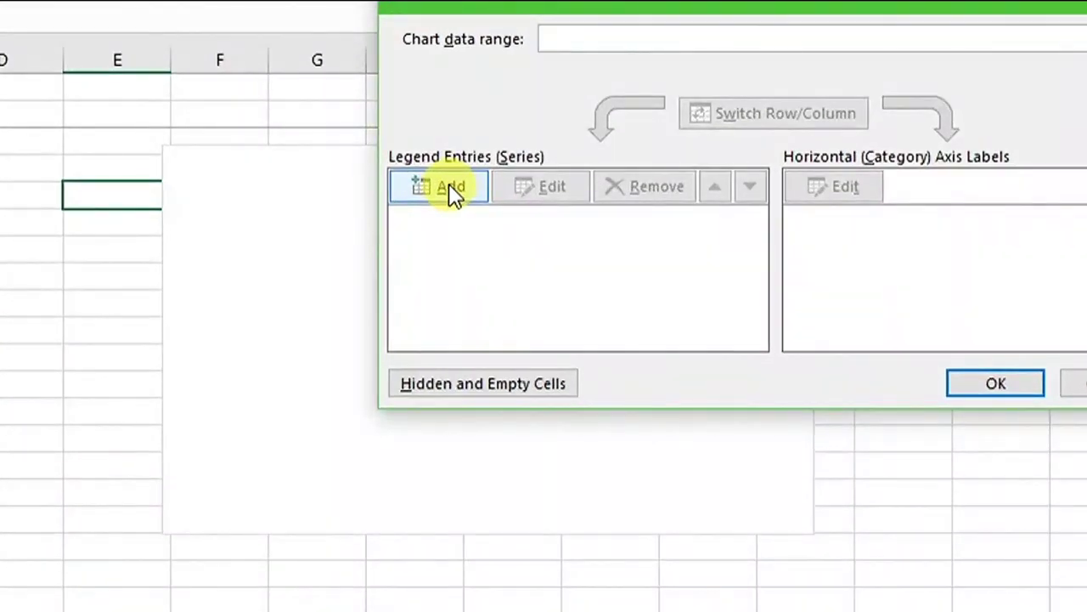
left_click(453, 191)
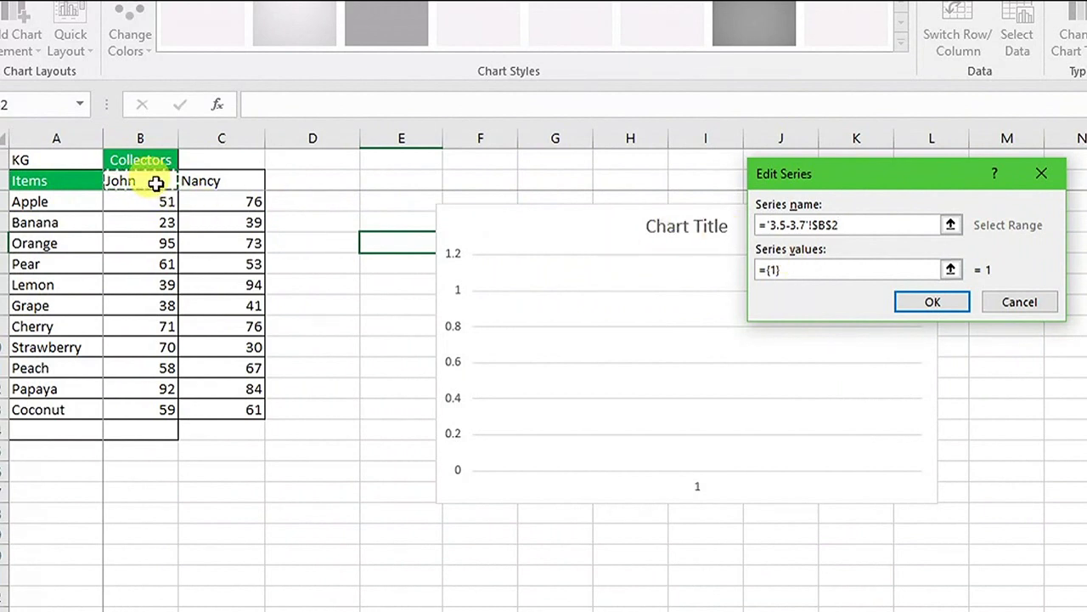
left_click_drag(814, 271, 744, 272)
key("BackSpace")
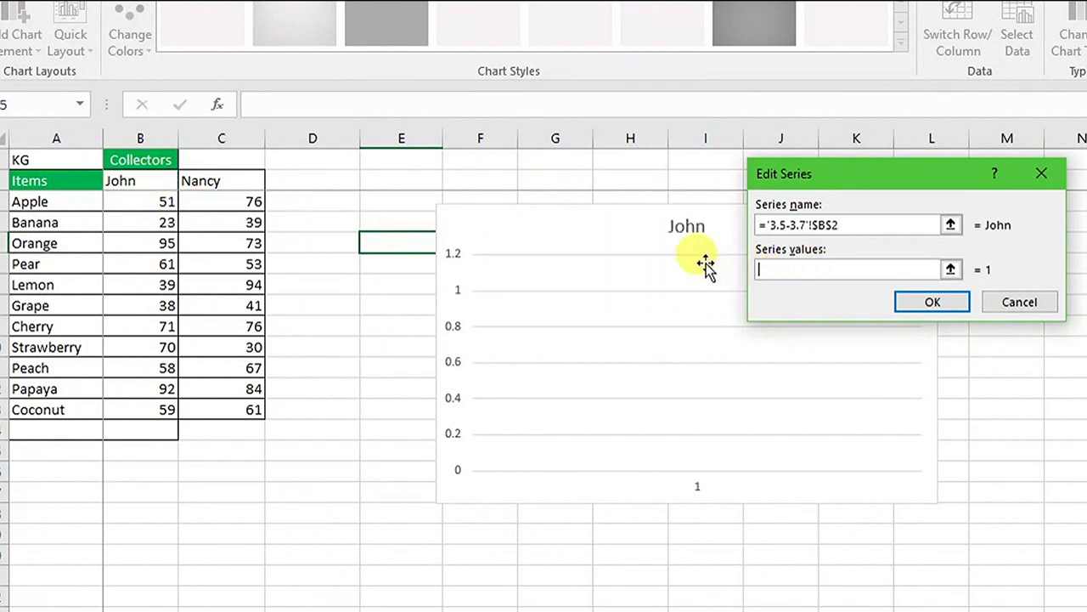
left_click_drag(136, 204, 146, 409)
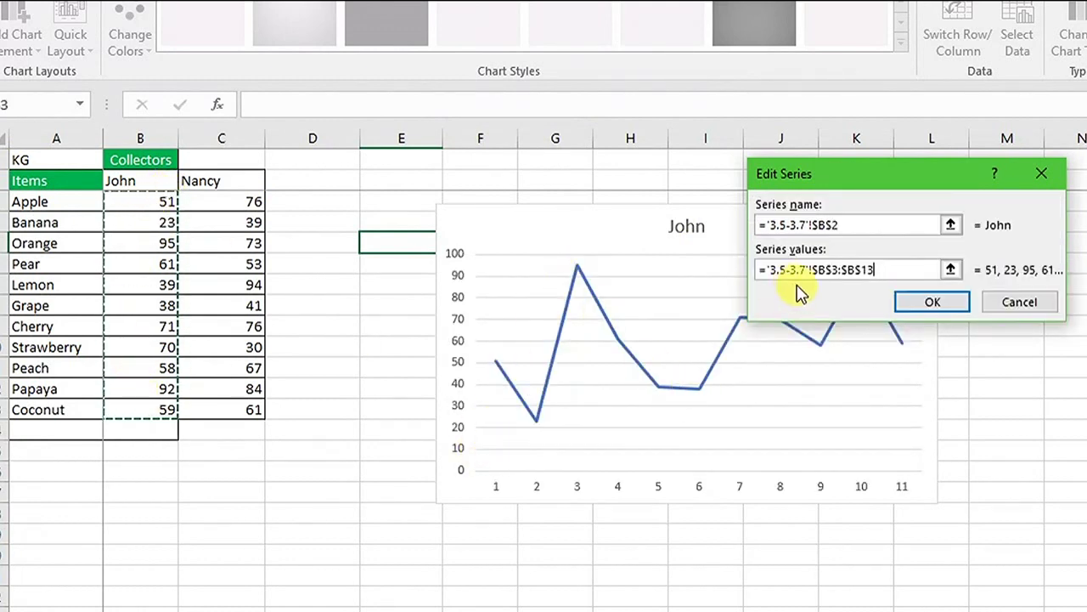
left_click(918, 304)
Add the second collector's data series, with its name from C2 and its values from C3:C13
left_click_drag(774, 100, 1044, 91)
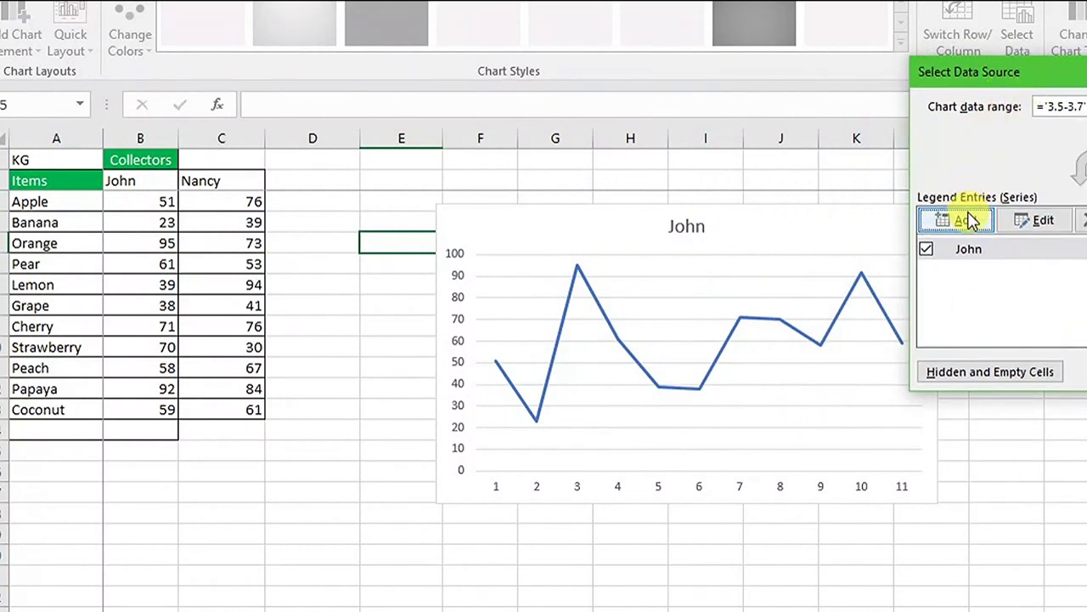
left_click_drag(1071, 72, 1022, 73)
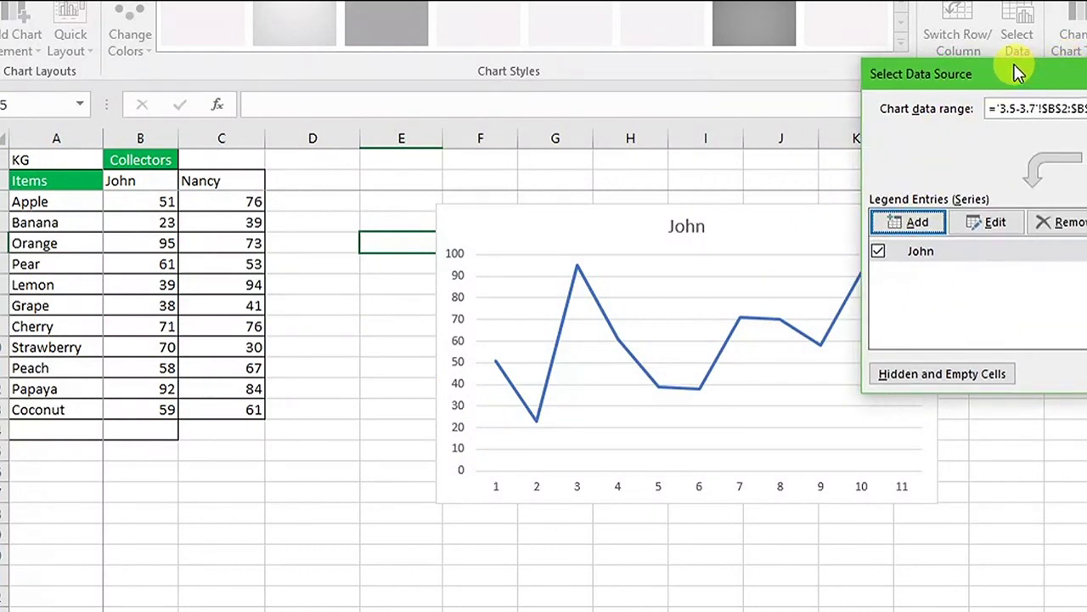
left_click(910, 222)
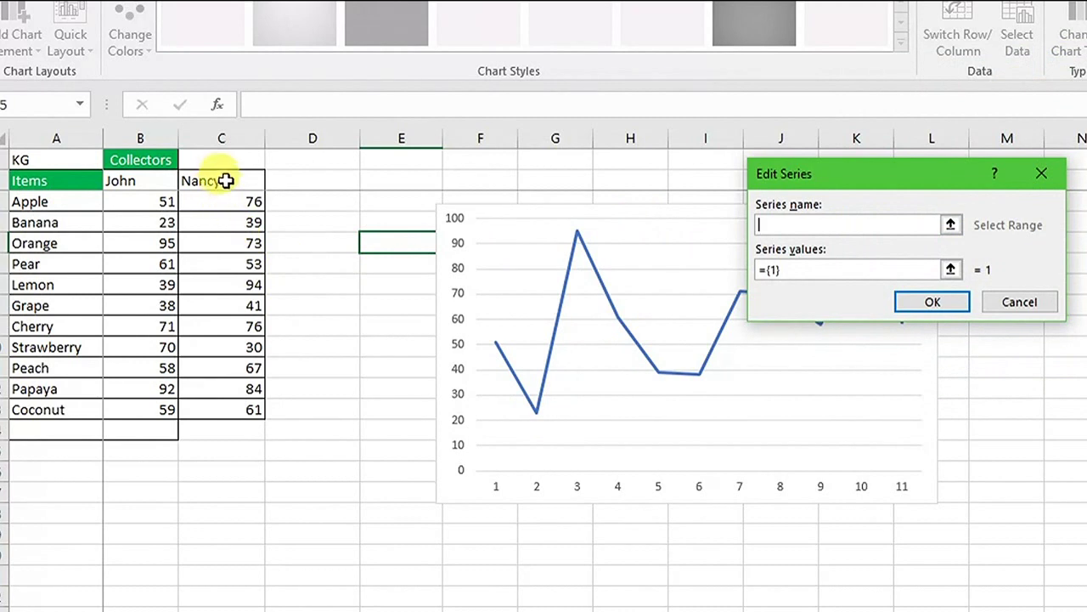
left_click(224, 180)
left_click_drag(862, 265, 770, 271)
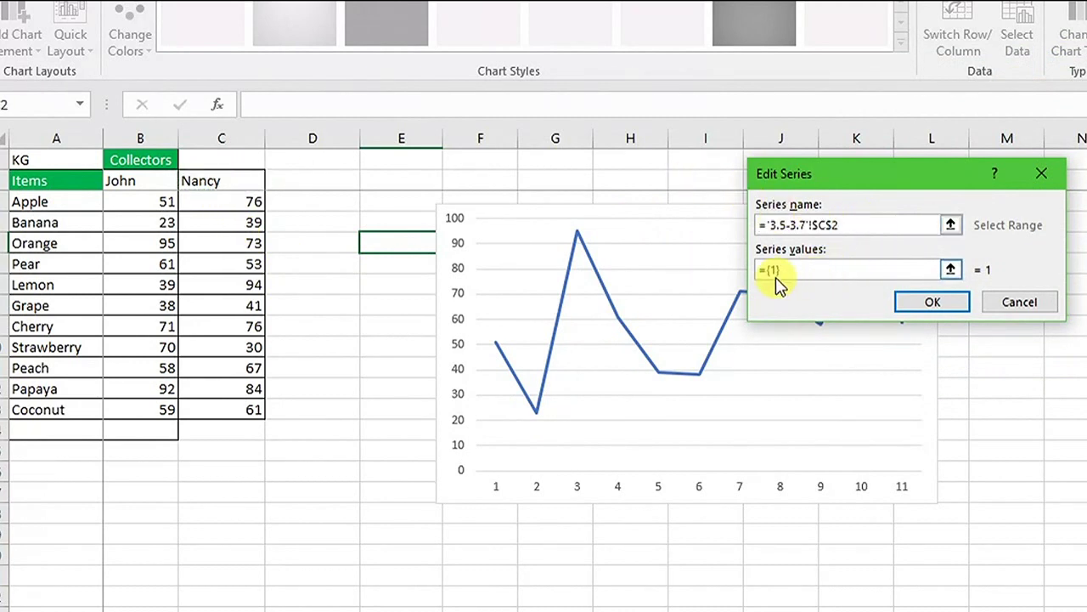
key("BackSpace")
left_click_drag(252, 202, 230, 409)
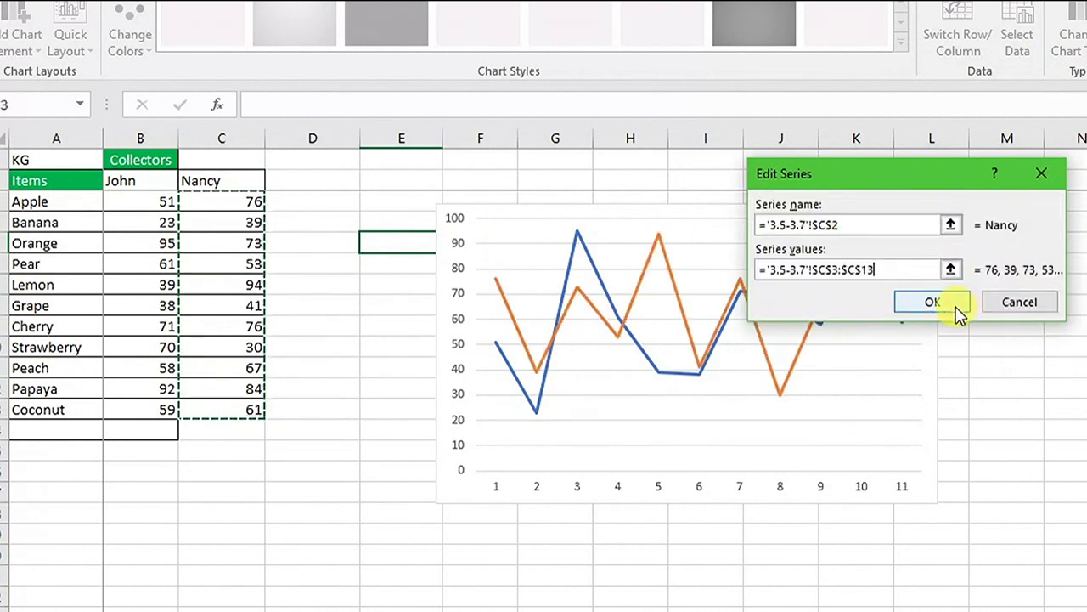
left_click(956, 306)
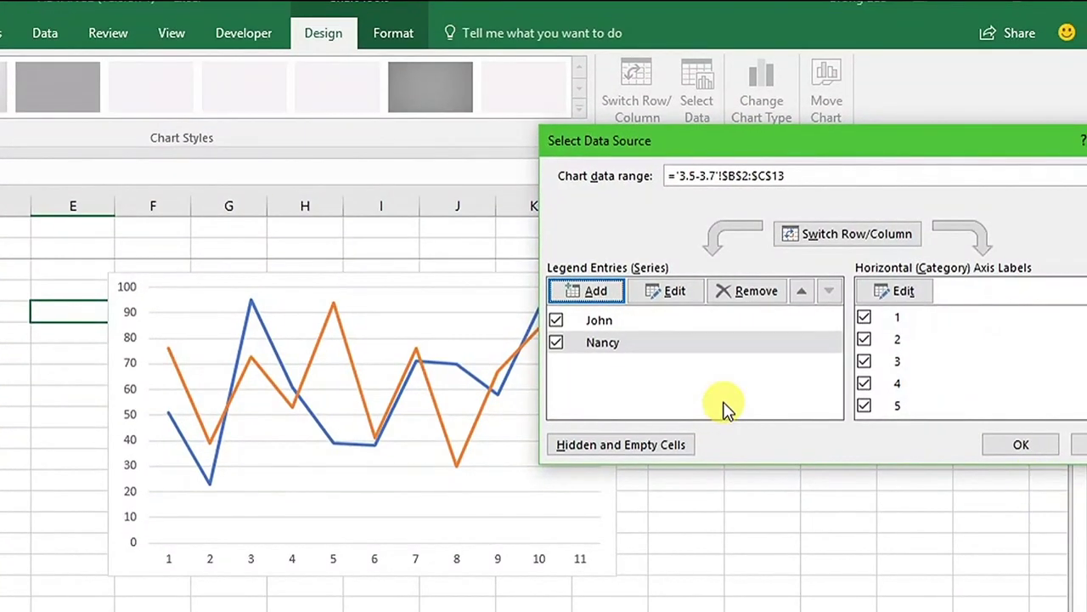
Set the horizontal axis labels to the item names in A3:A13 and apply the chart's data source
mouse_move(651, 153)
left_mouse_down()
mouse_move(691, 150)
mouse_move(650, 155)
left_mouse_up()
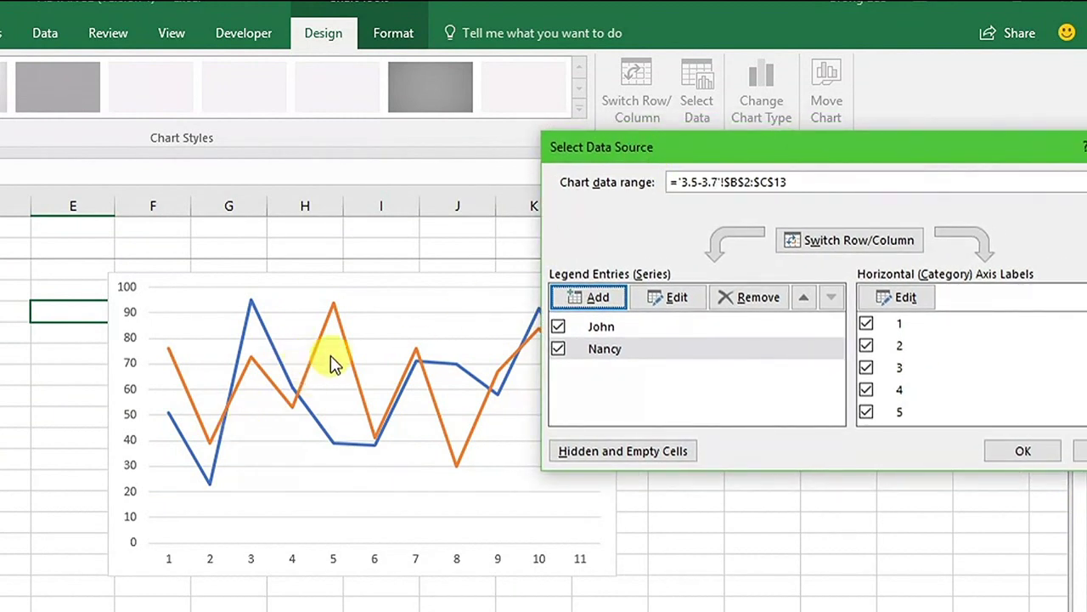
left_click_drag(724, 152, 699, 170)
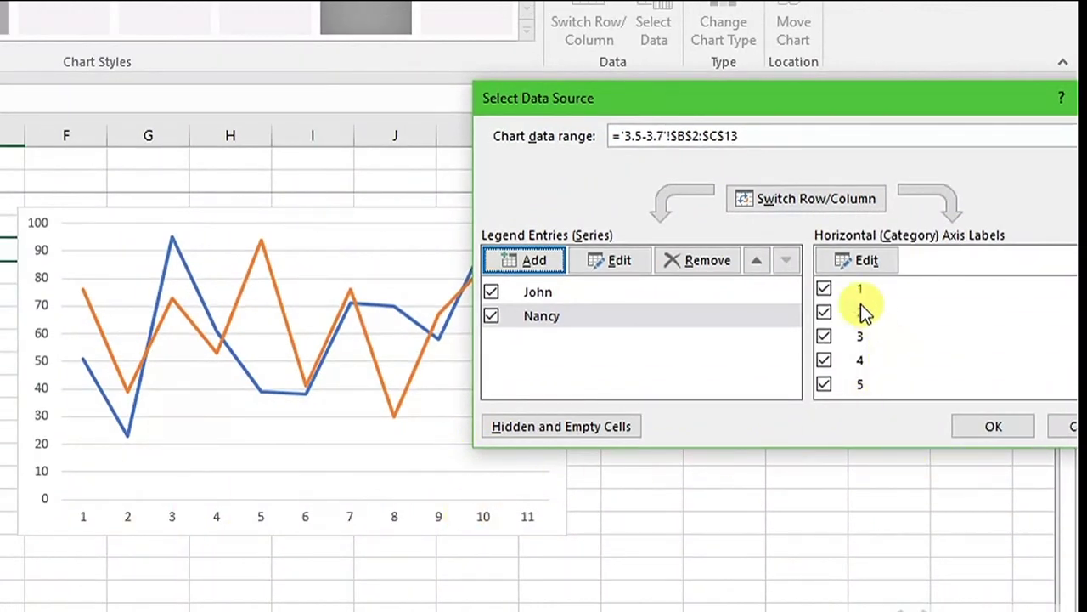
left_click(651, 292)
left_click(635, 315)
left_click(615, 293)
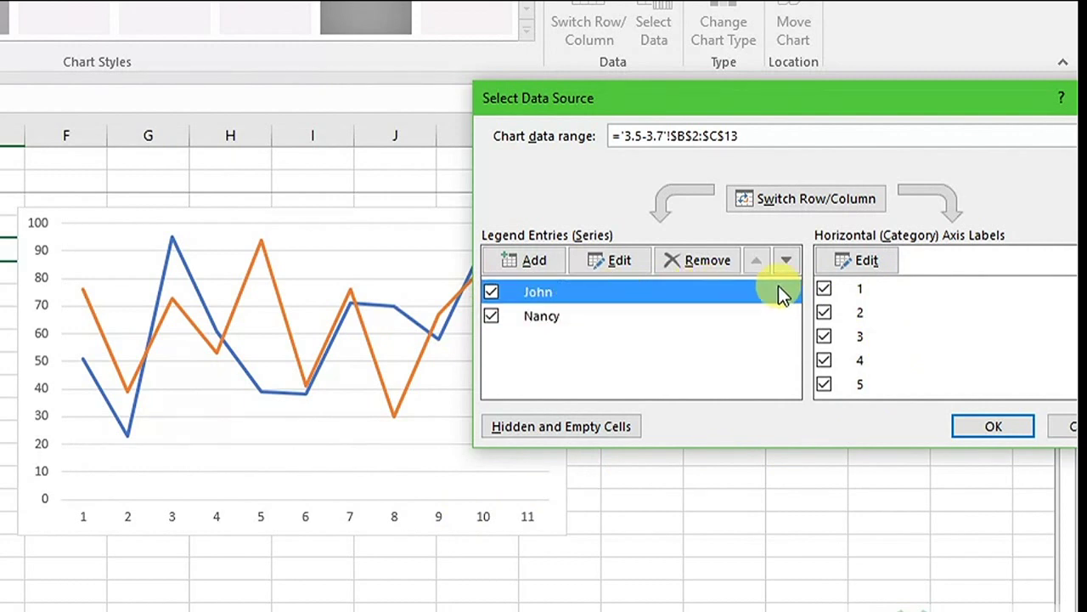
left_click(875, 263)
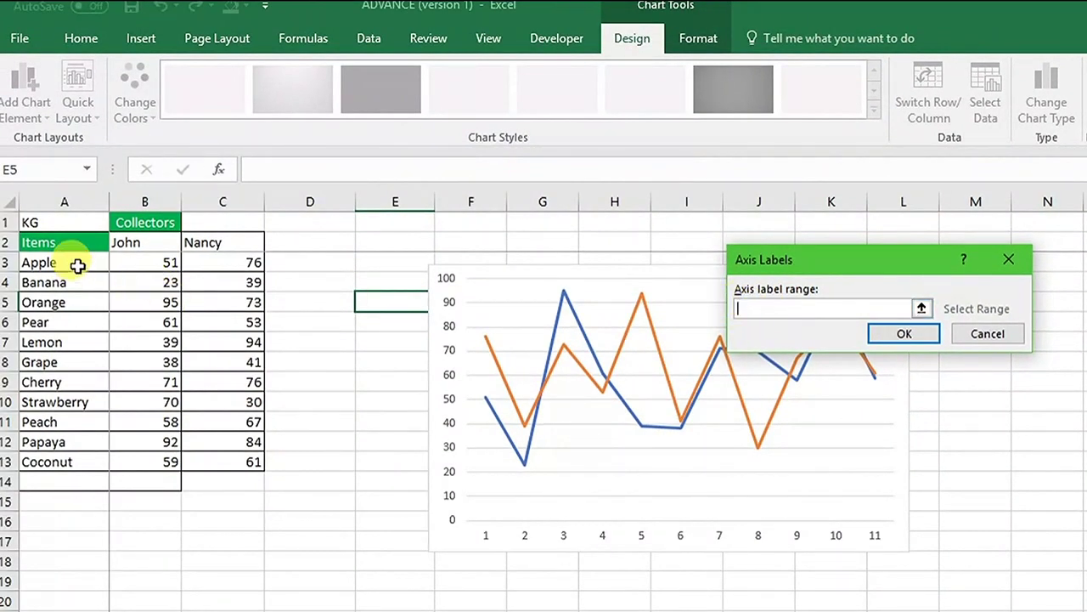
left_click_drag(78, 266, 70, 453)
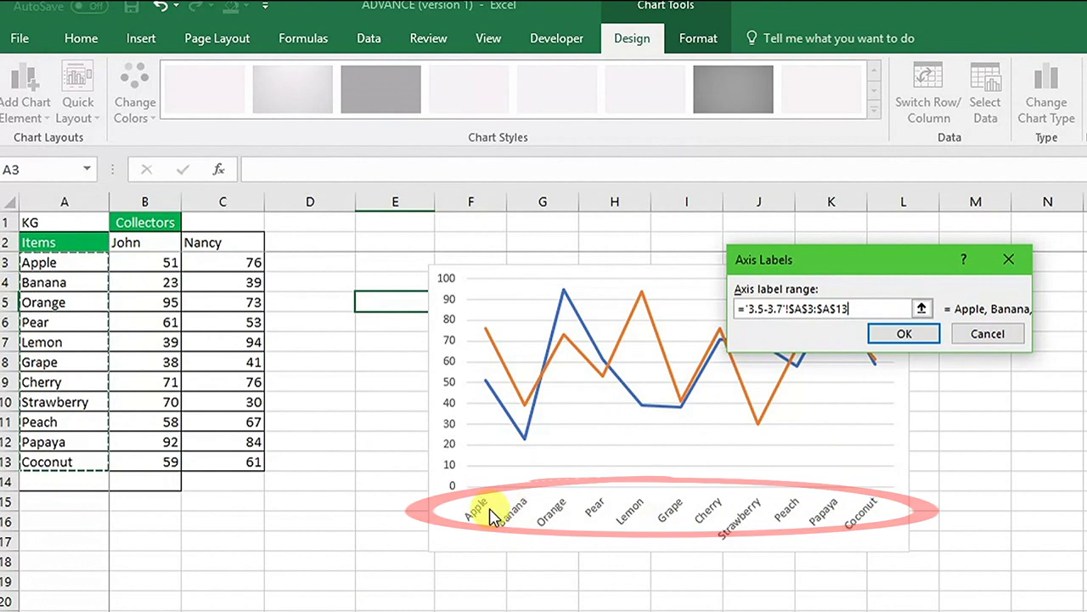
left_click(875, 333)
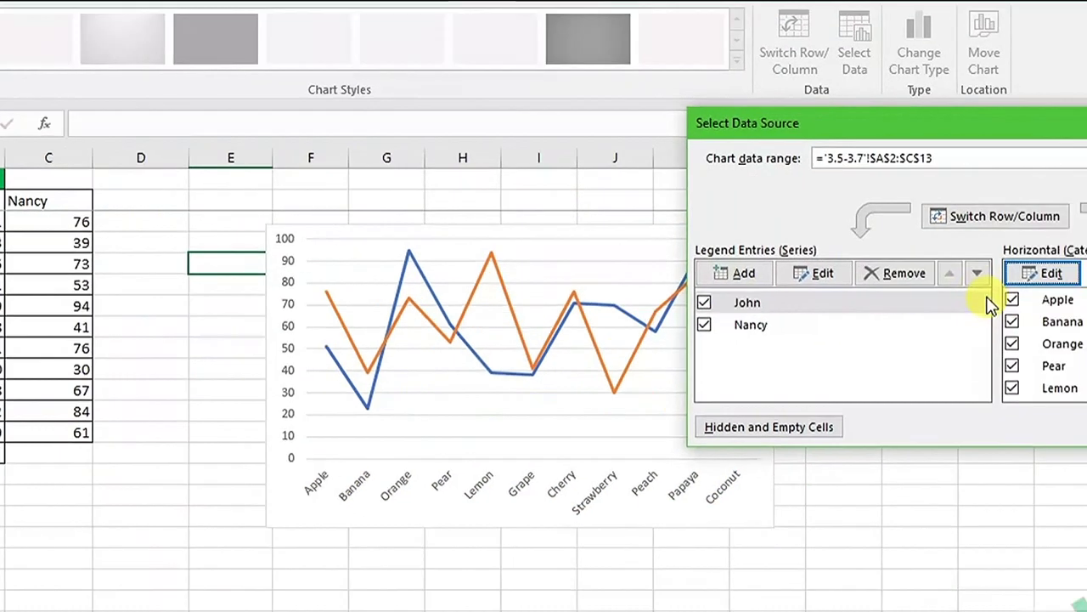
left_click(963, 379)
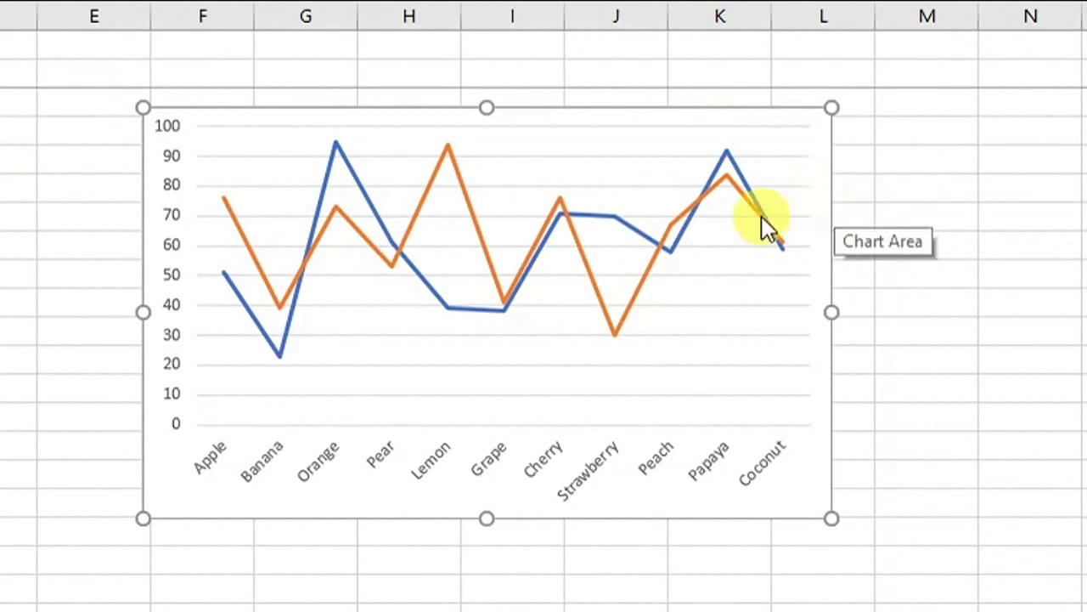
Apply the quick layout that has a chart title, a legend above the lines, data labels and no vertical axis
mouse_move(247, 250)
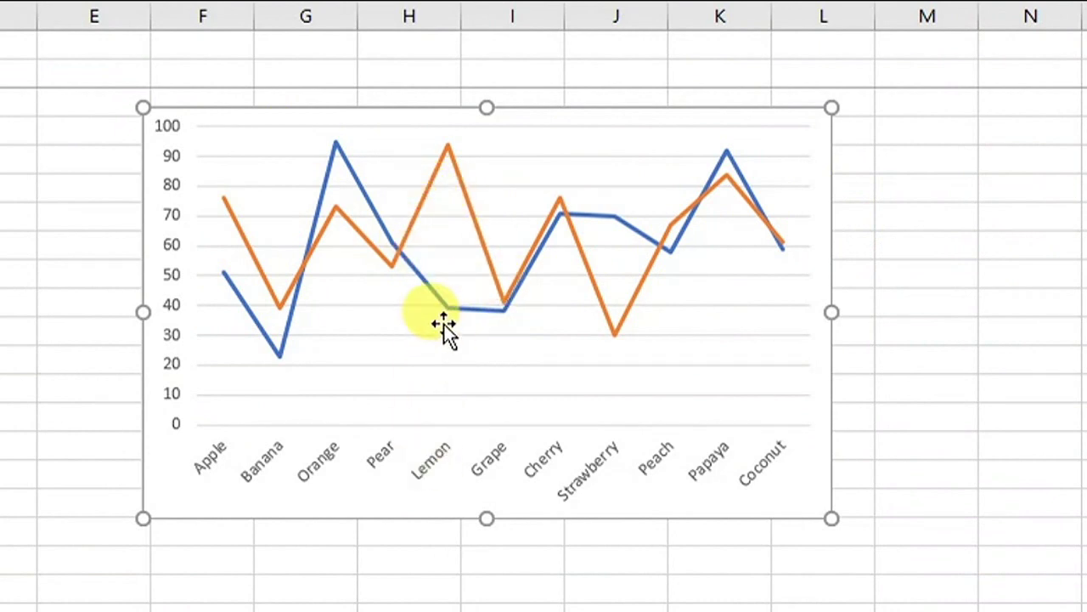
mouse_move(444, 308)
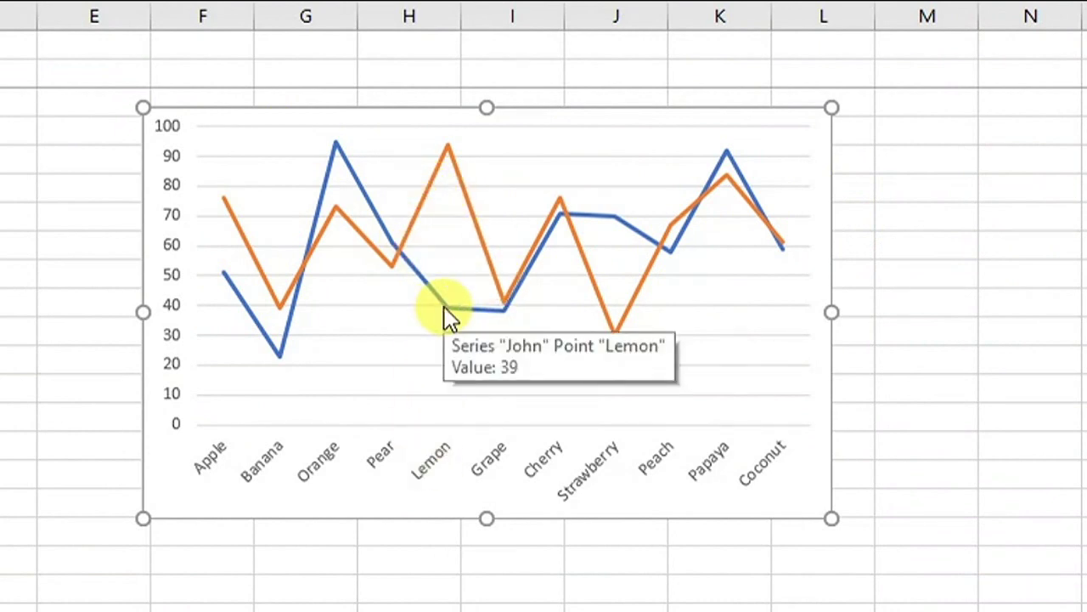
mouse_move(447, 151)
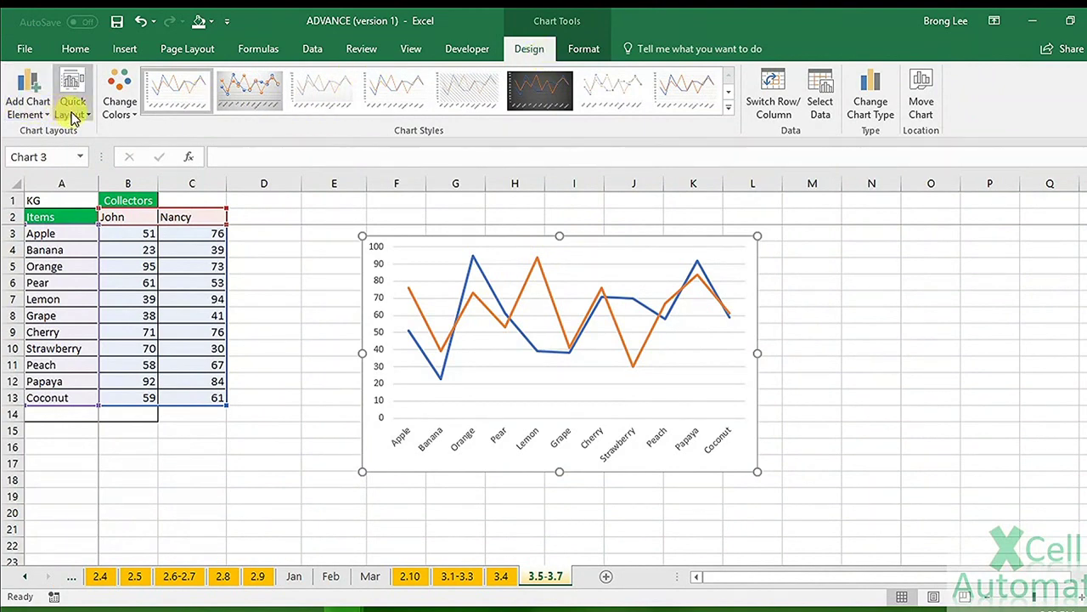
left_click(66, 114)
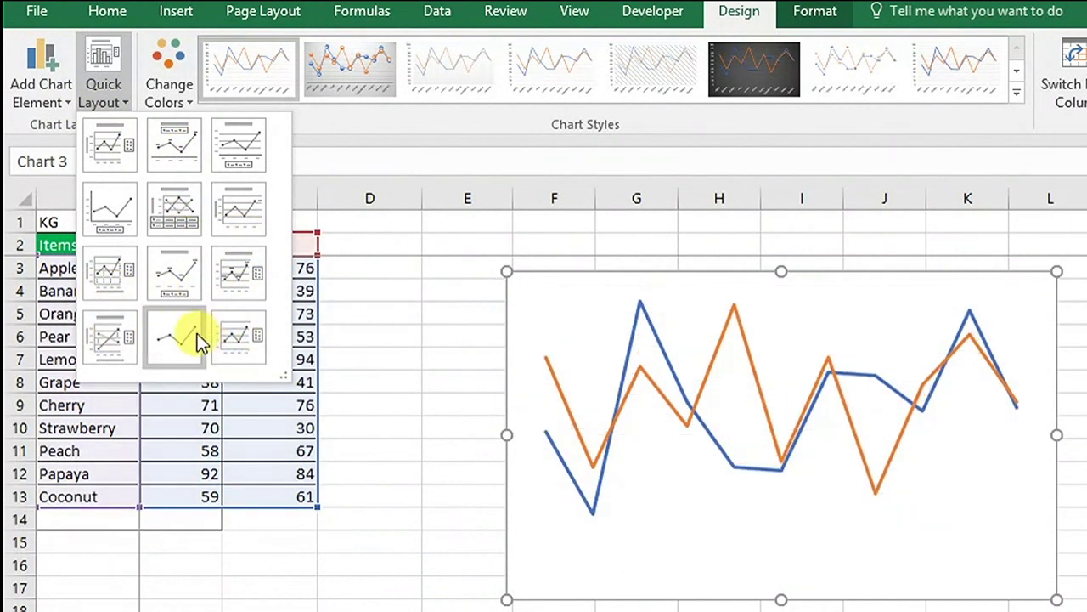
left_click(166, 150)
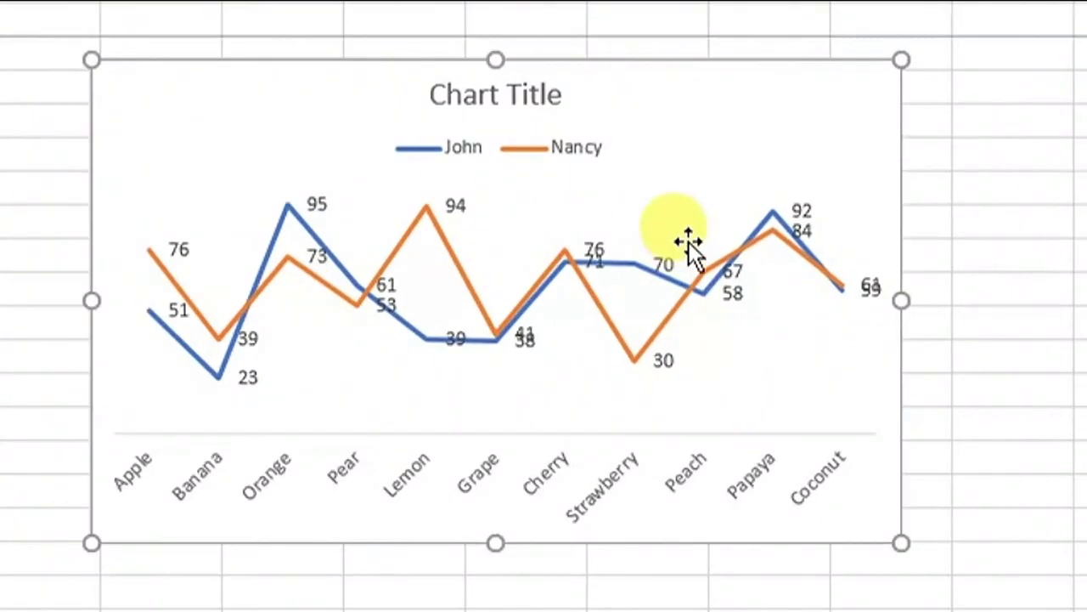
left_click(548, 94)
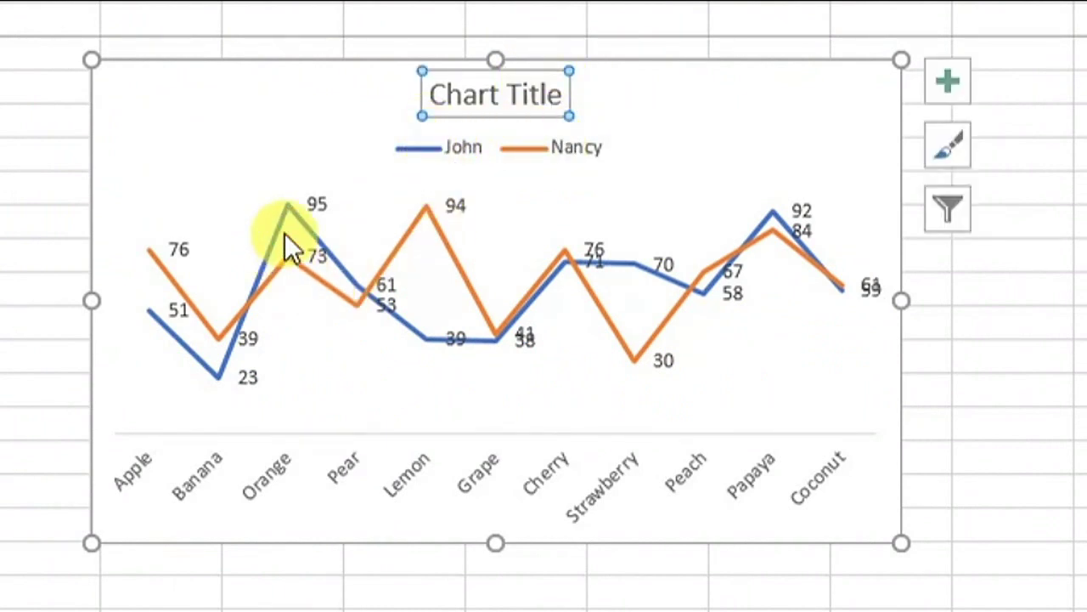
left_click(678, 109)
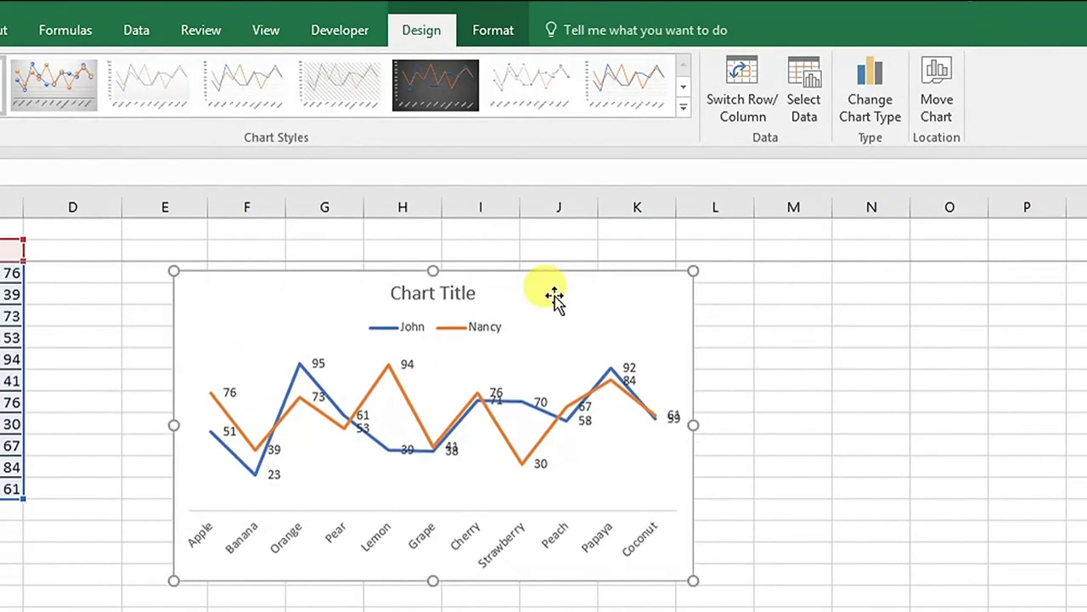
Change the chart type from the plain line to Stacked Line
left_click(877, 109)
left_click_drag(402, 69, 835, 51)
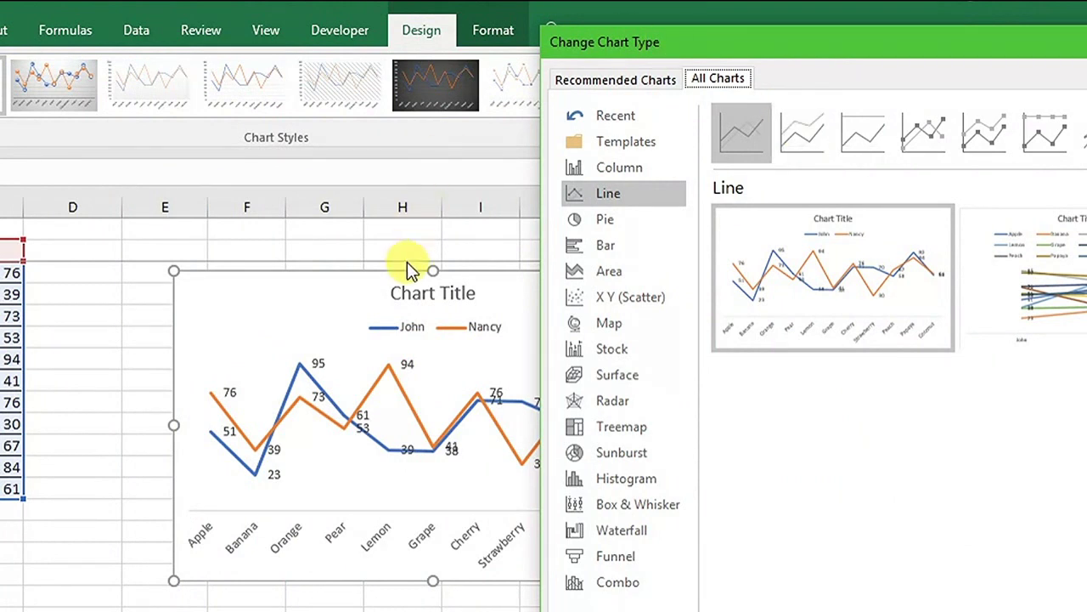
left_click_drag(713, 51, 764, 38)
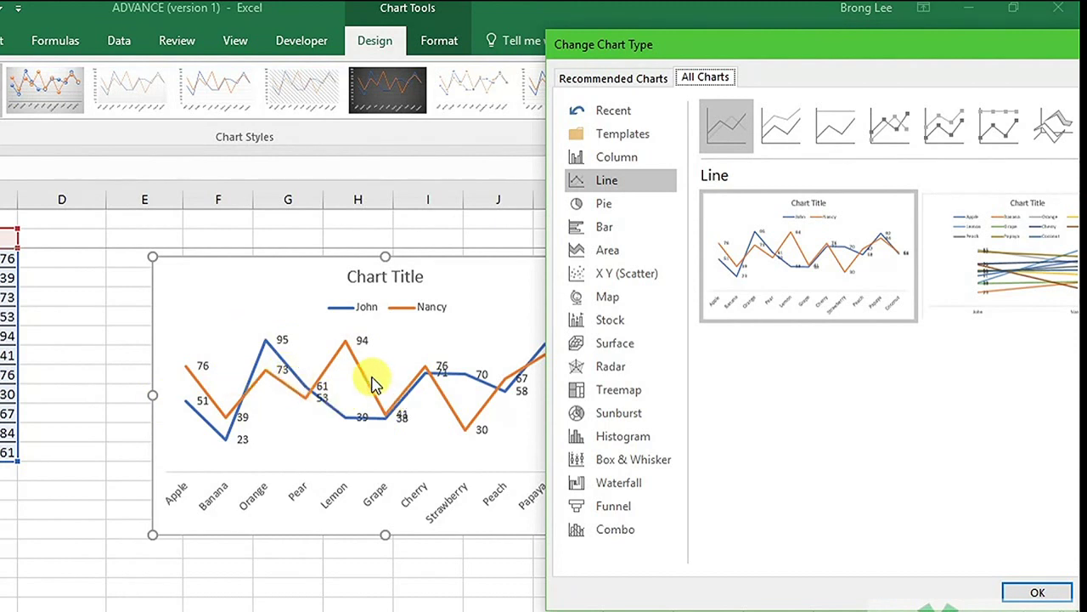
left_click(780, 132)
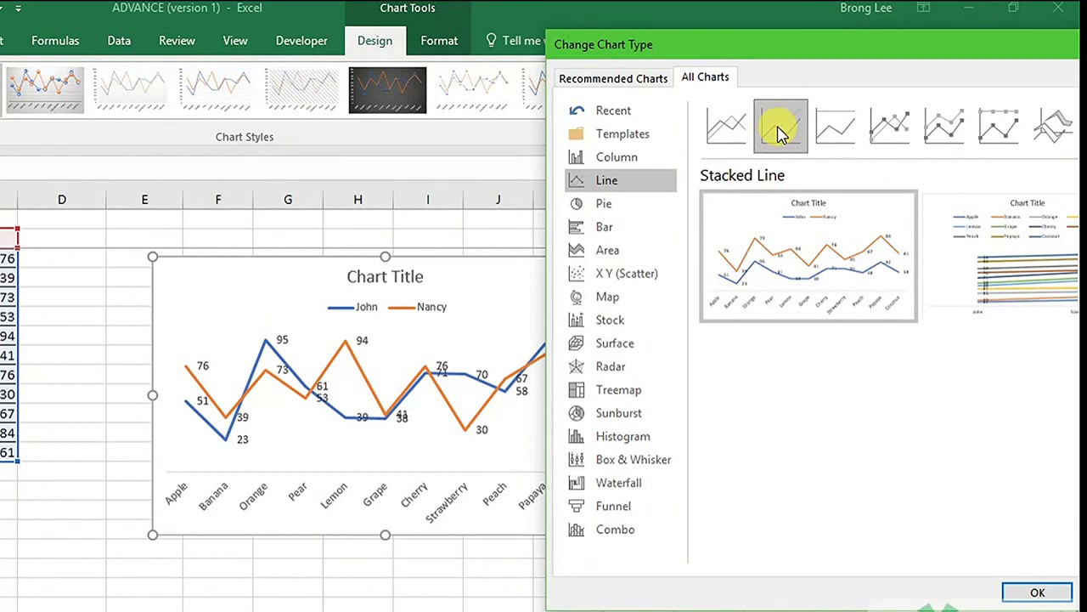
mouse_move(762, 274)
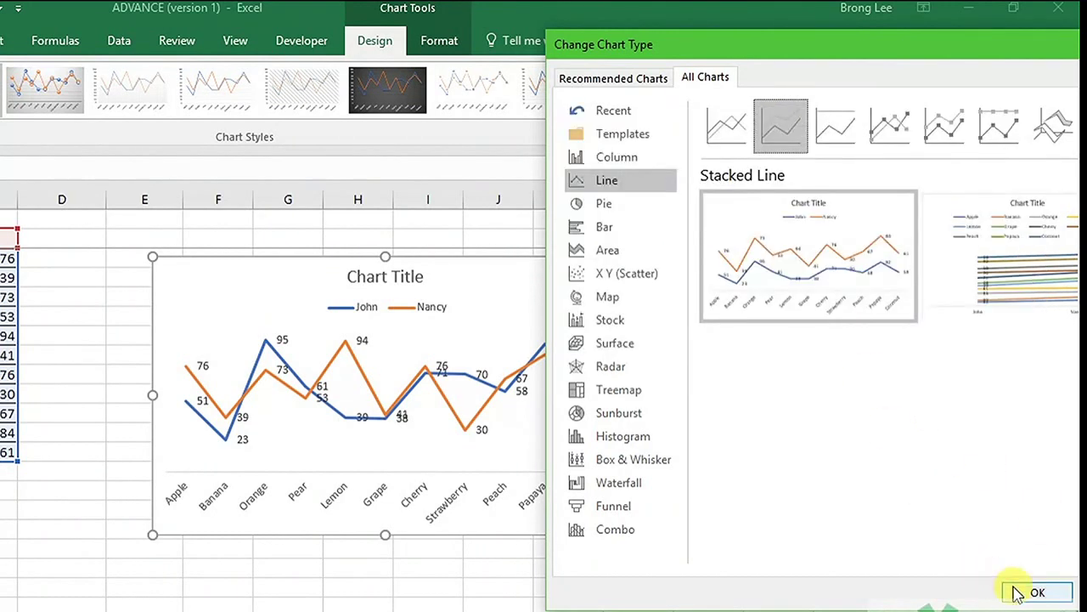
left_click(1036, 592)
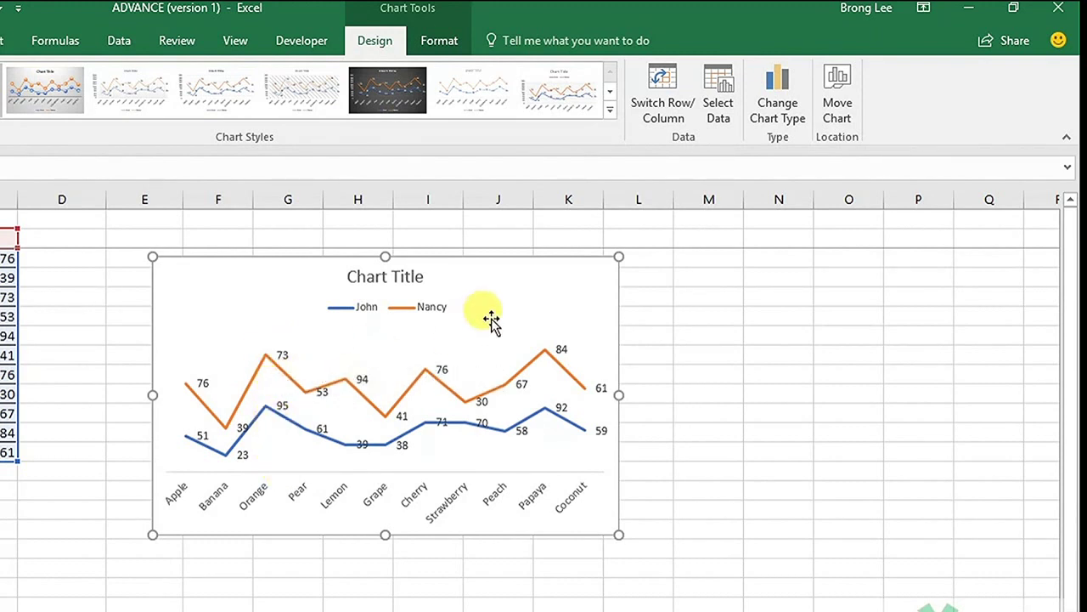
Try the 100% Stacked Line type on the chart
right_click(534, 278)
left_click(778, 98)
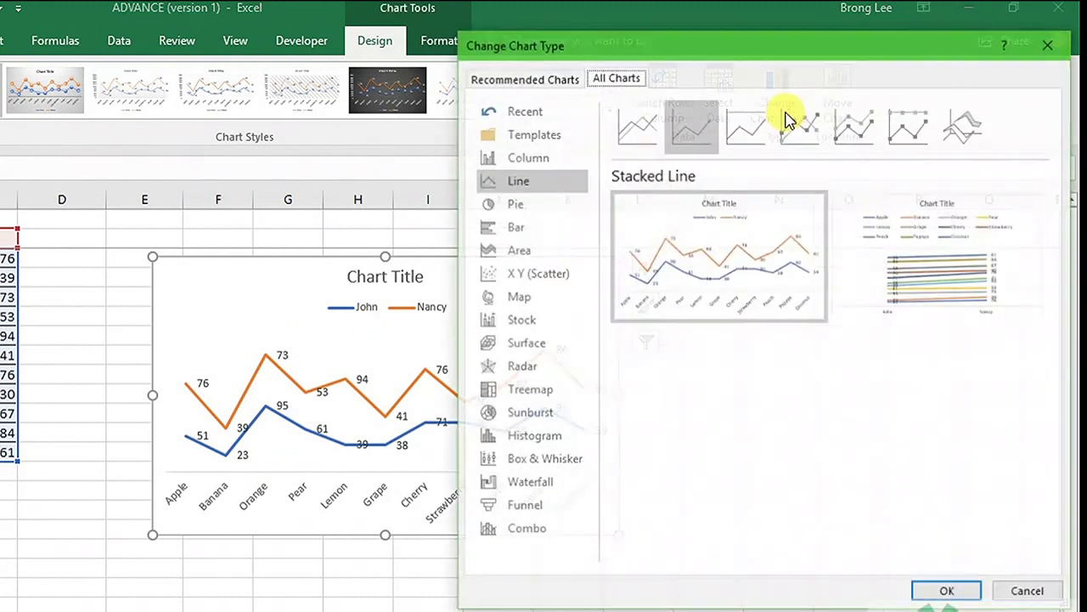
mouse_move(703, 272)
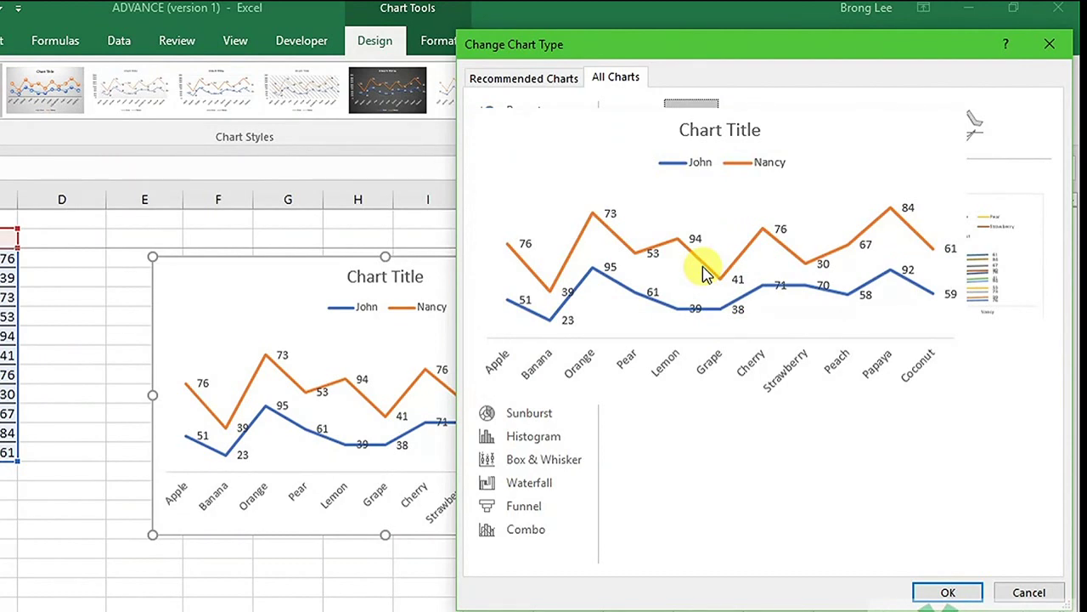
left_click(739, 136)
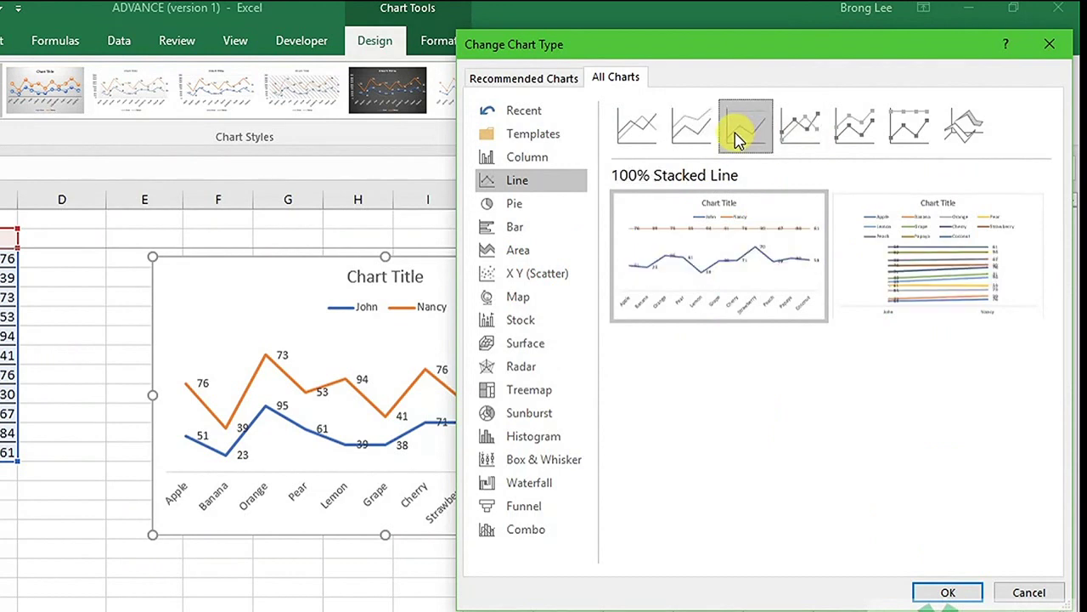
left_click(928, 595)
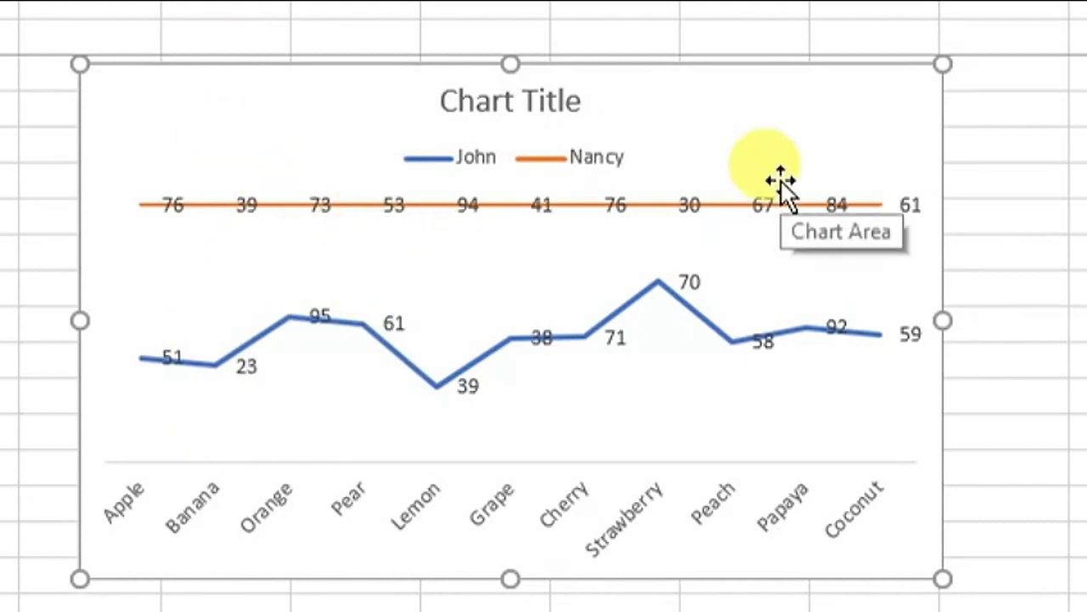
left_click_drag(781, 180, 806, 186)
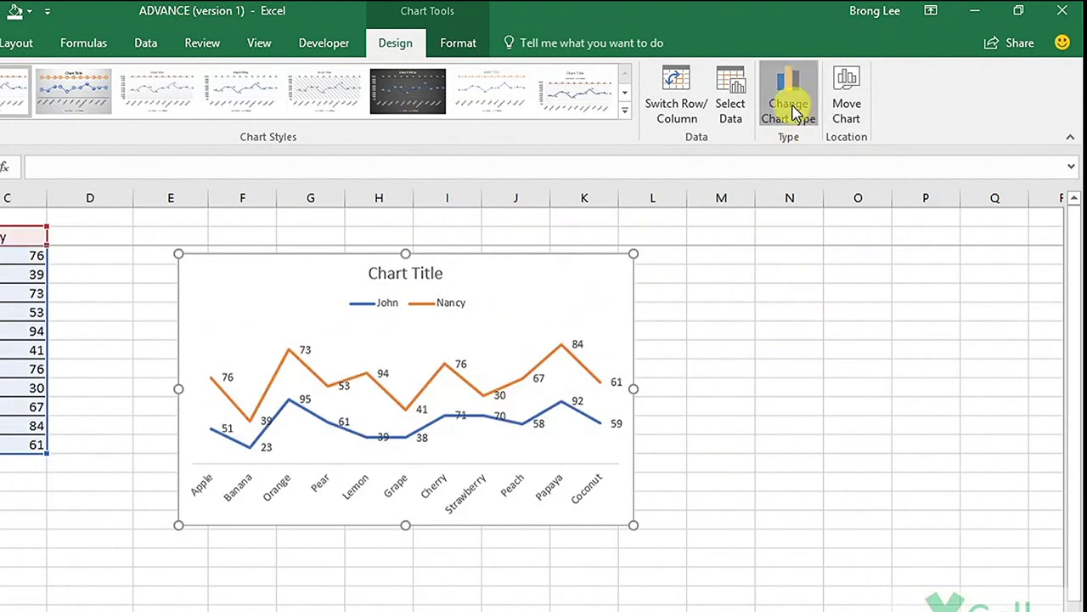
Preview the Line with Markers and Stacked Line with Markers types, and change the chart to 3-D Line
left_click(790, 104)
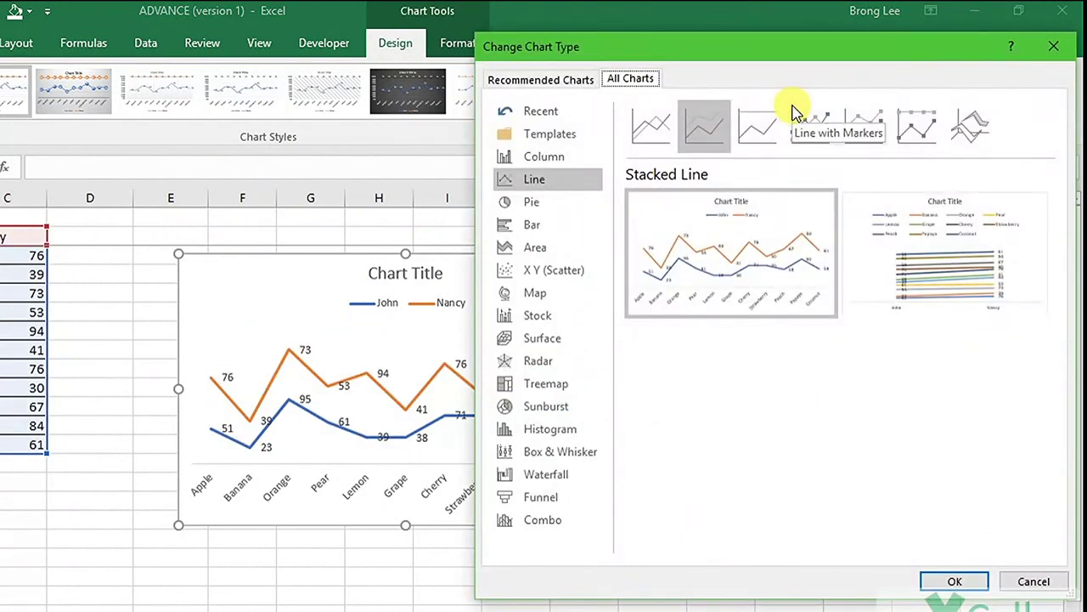
left_click(795, 134)
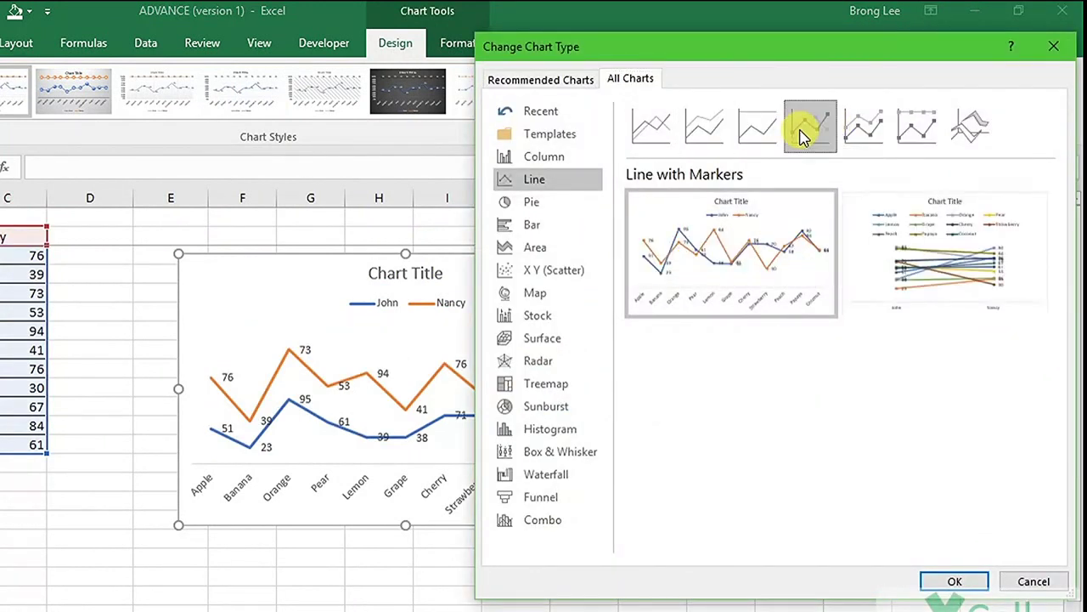
mouse_move(718, 273)
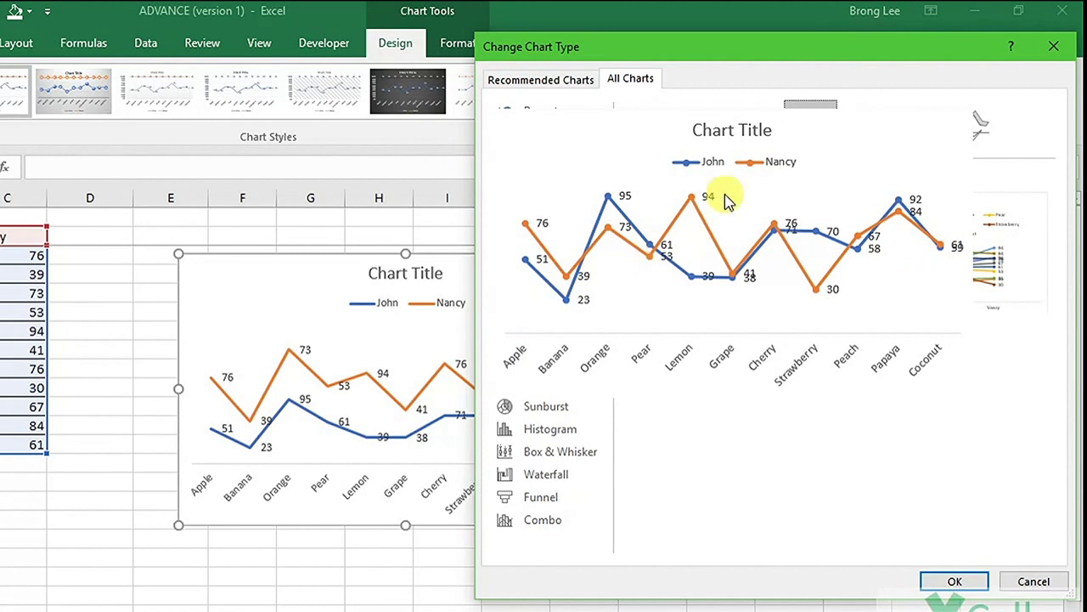
left_click(850, 128)
mouse_move(784, 240)
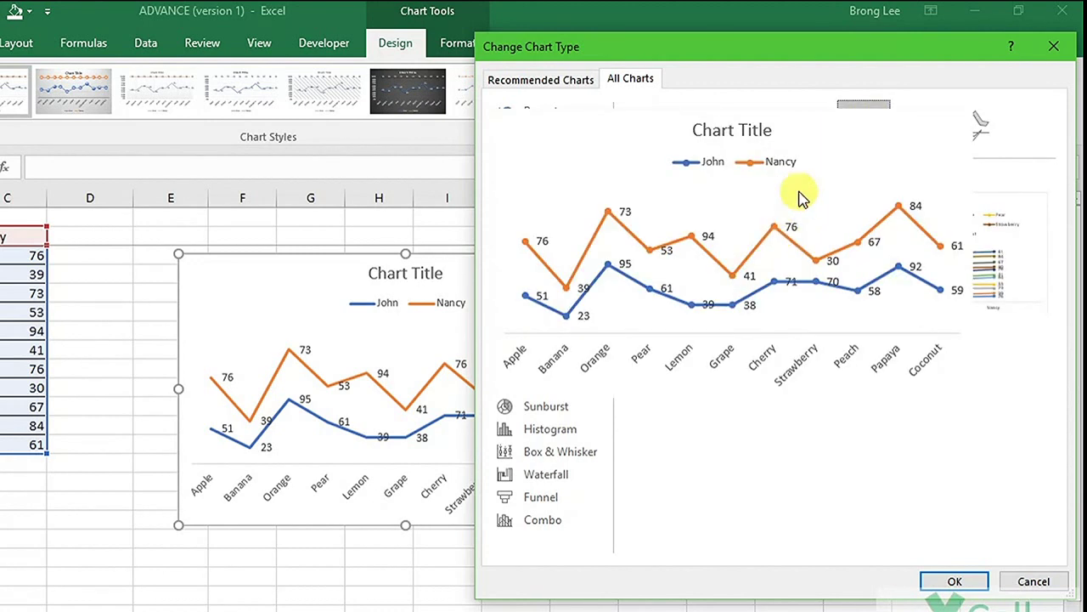
left_click(810, 128)
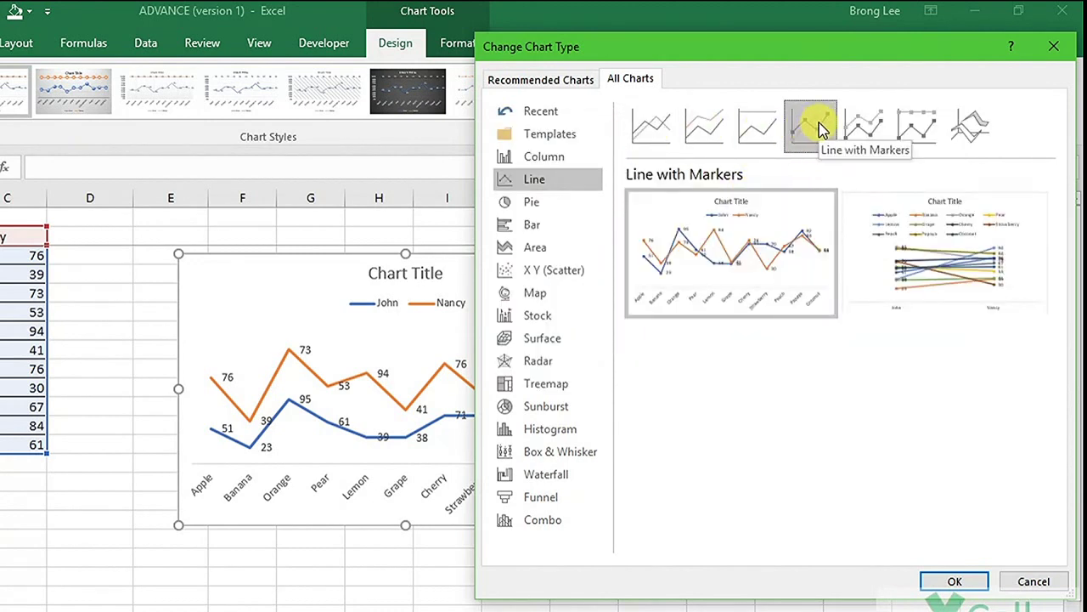
left_click(967, 128)
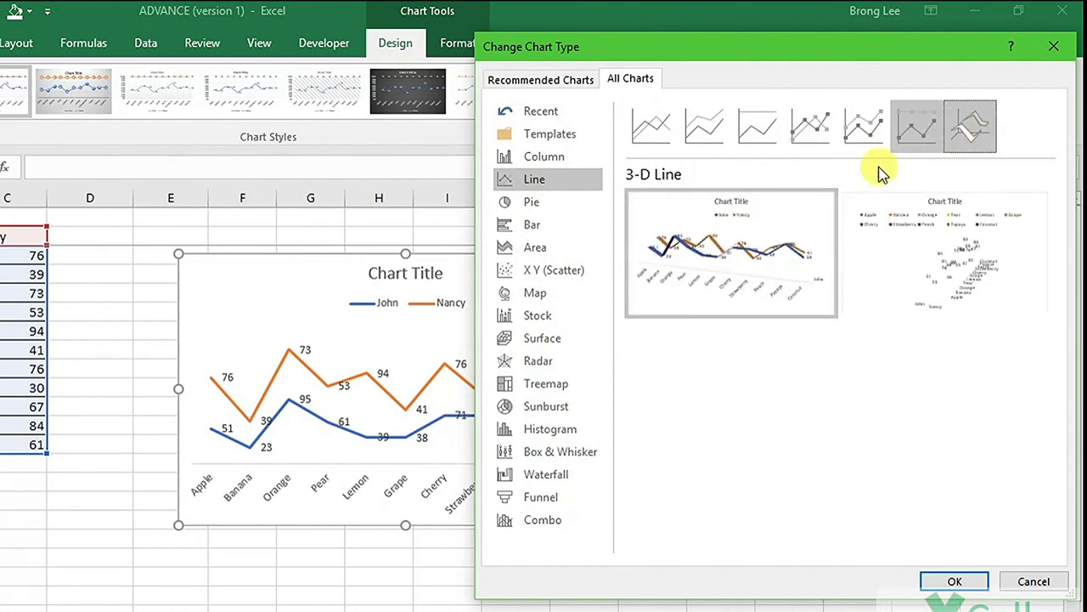
mouse_move(755, 249)
left_click(935, 582)
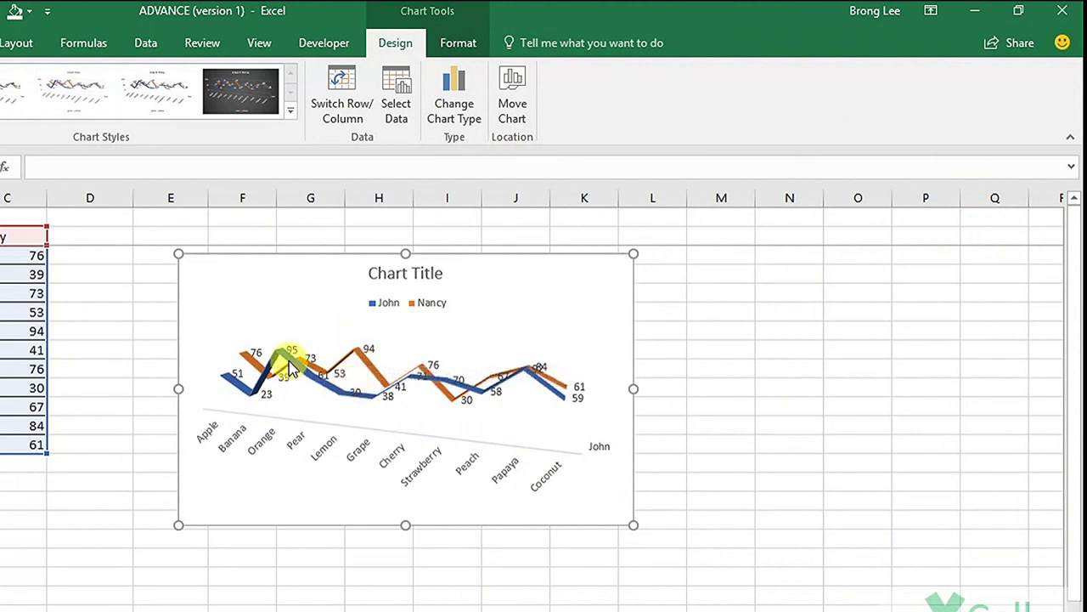
Delete the data labels of both series from the 3-D line chart
left_click(367, 349)
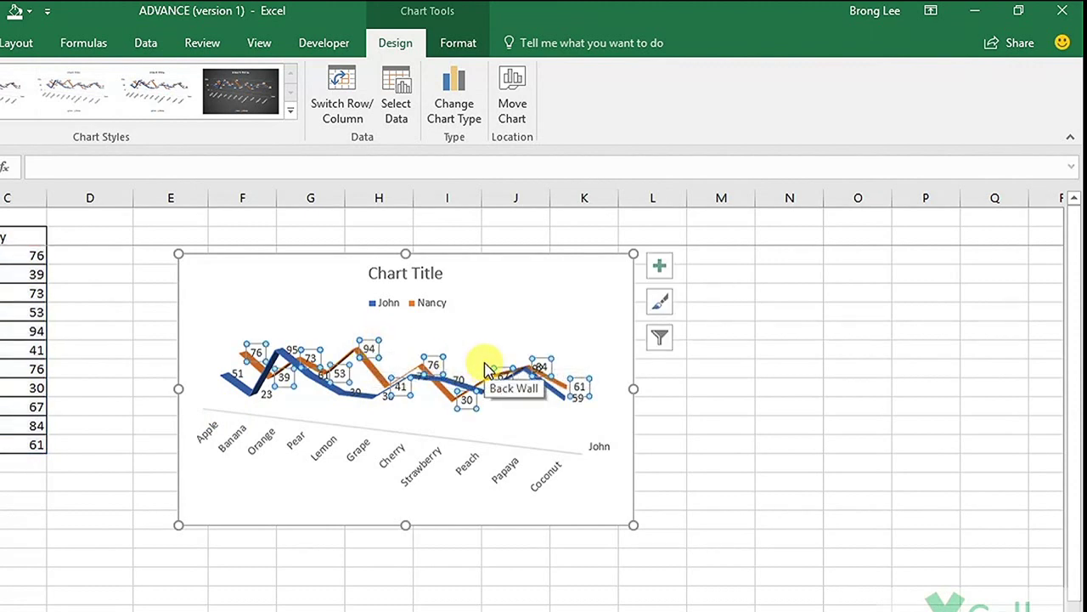
right_click(367, 341)
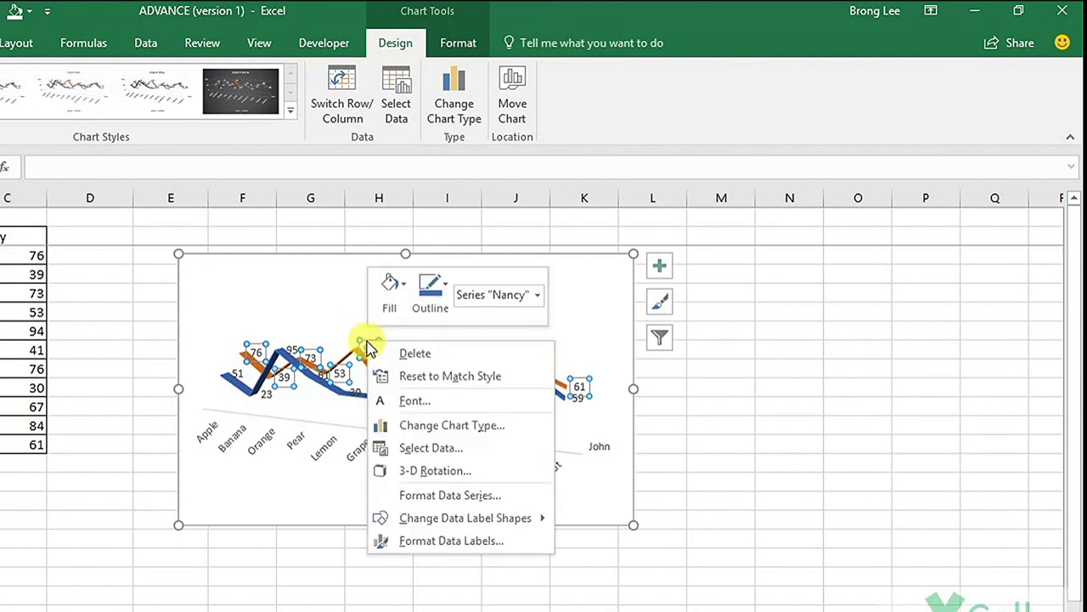
left_click(433, 355)
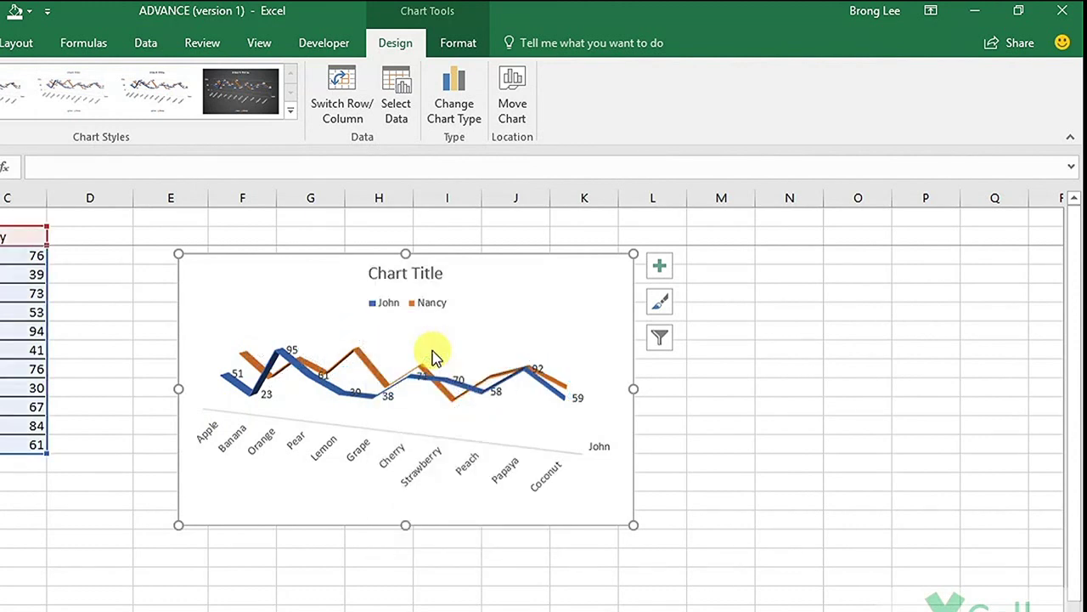
left_click(384, 391)
right_click(392, 403)
left_click(435, 412)
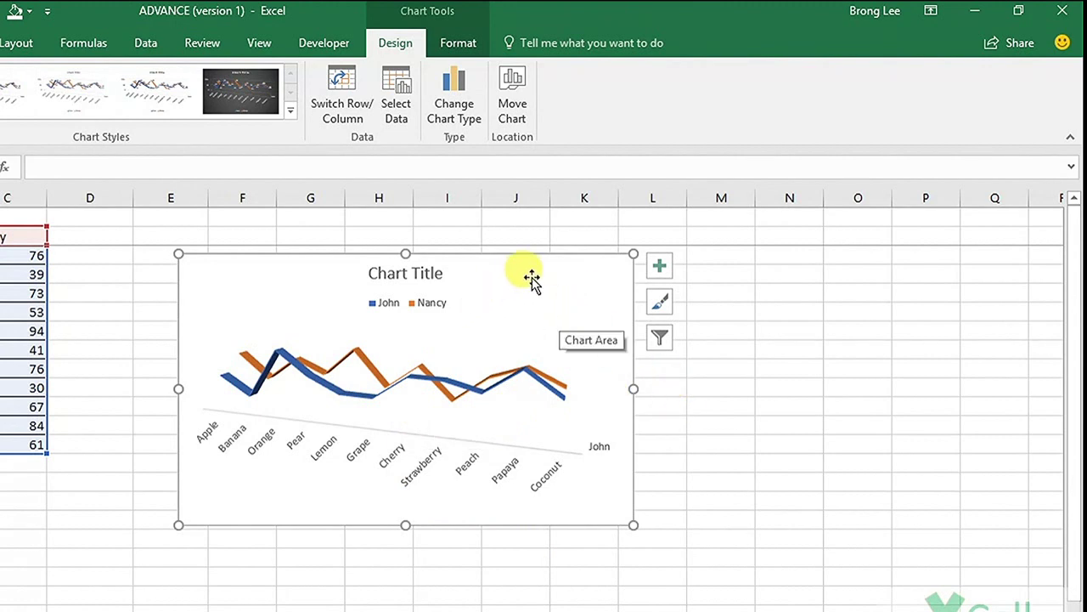
Move the 3-D line chart closer to the data table and paste a copy beside it over columns K to Q
left_click_drag(532, 280, 481, 272)
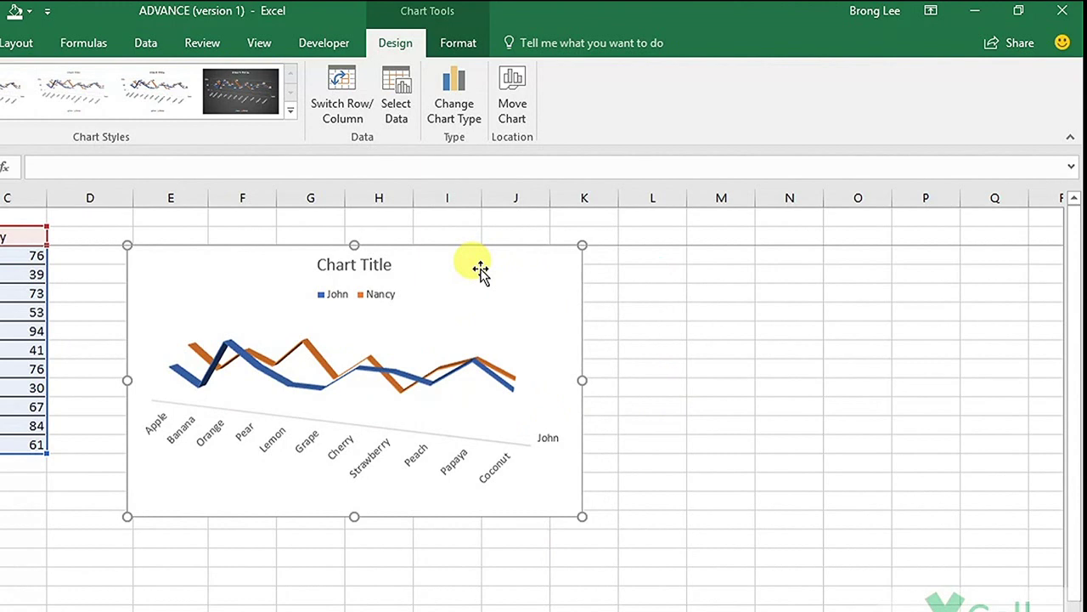
left_click(621, 252)
key("ctrl+v")
left_click_drag(651, 281, 622, 284)
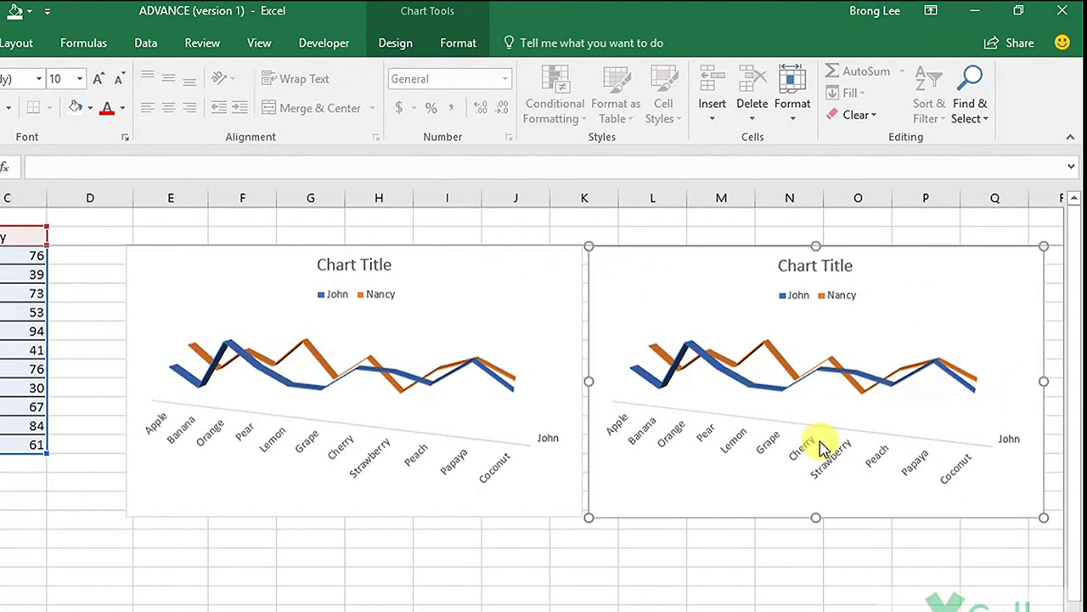
Change the copied chart to the basic Area type
left_click(401, 46)
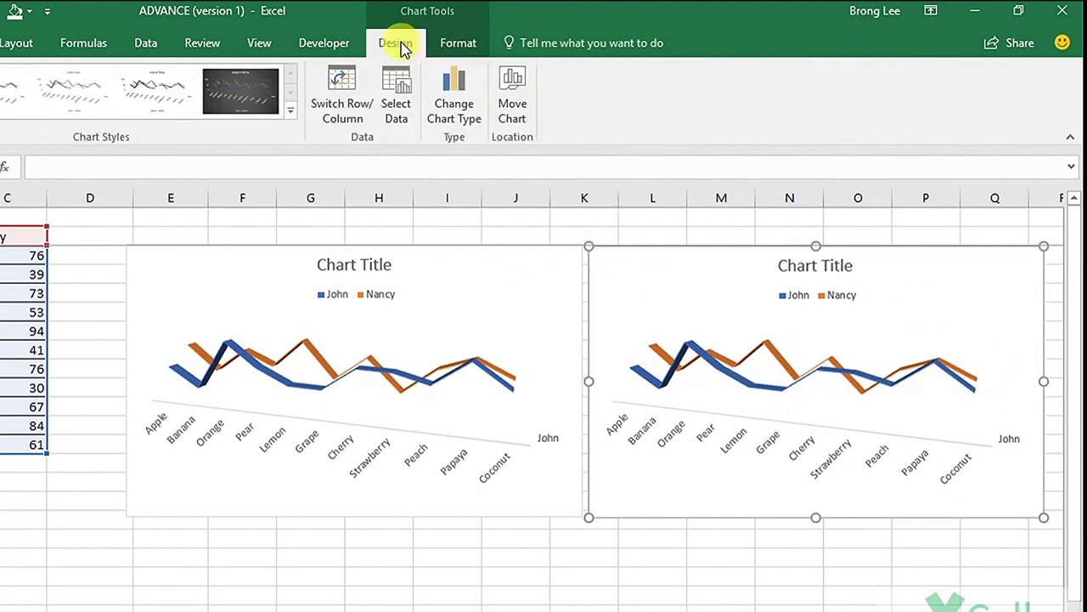
left_click(462, 92)
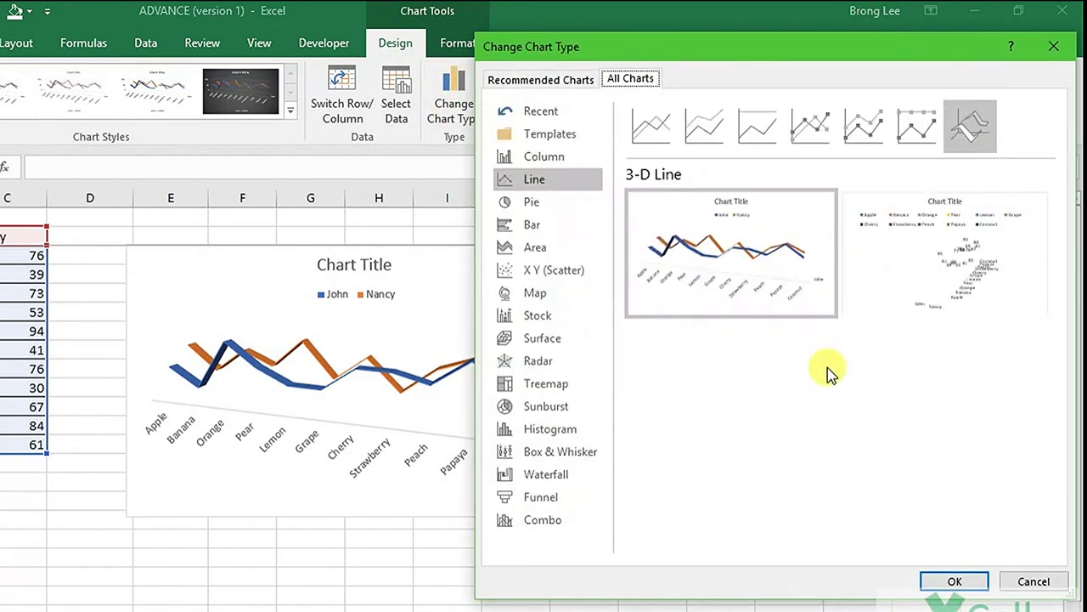
left_click(539, 252)
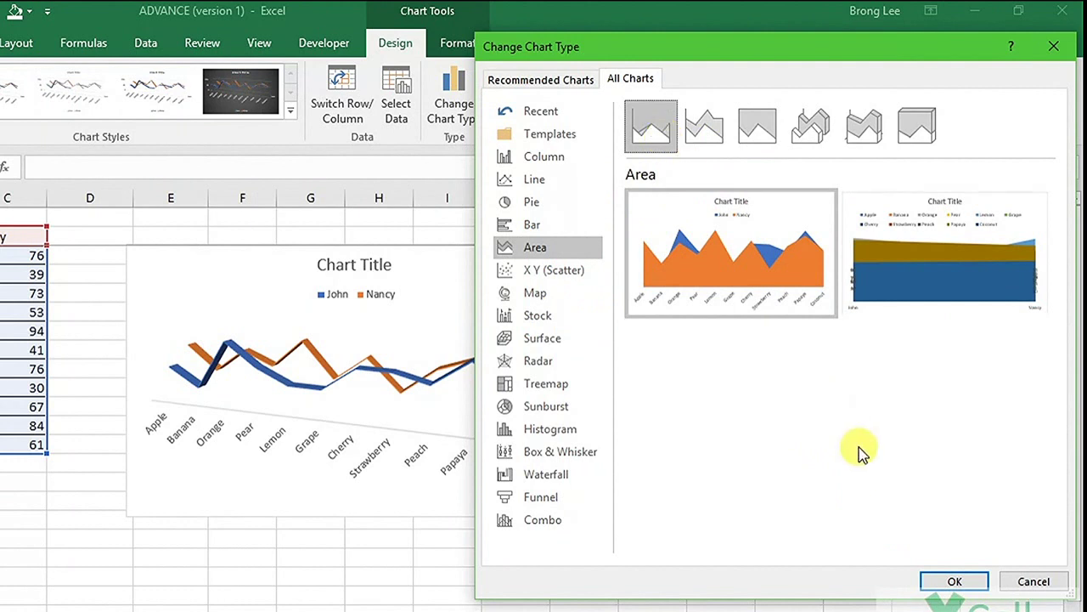
left_click(956, 582)
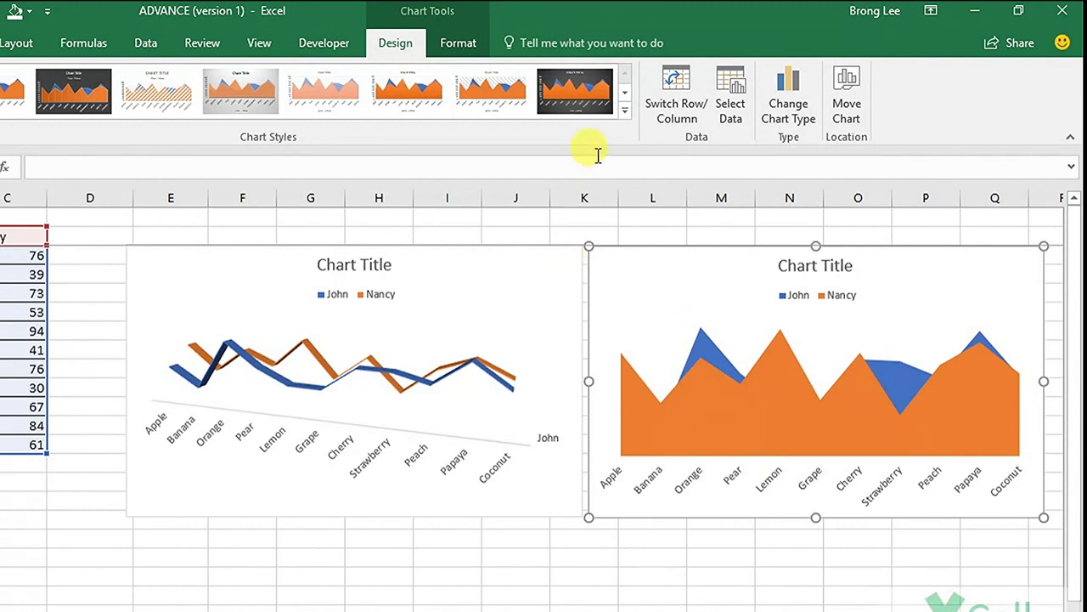
Change the copied chart to Stacked Area and deselect it
left_click(794, 107)
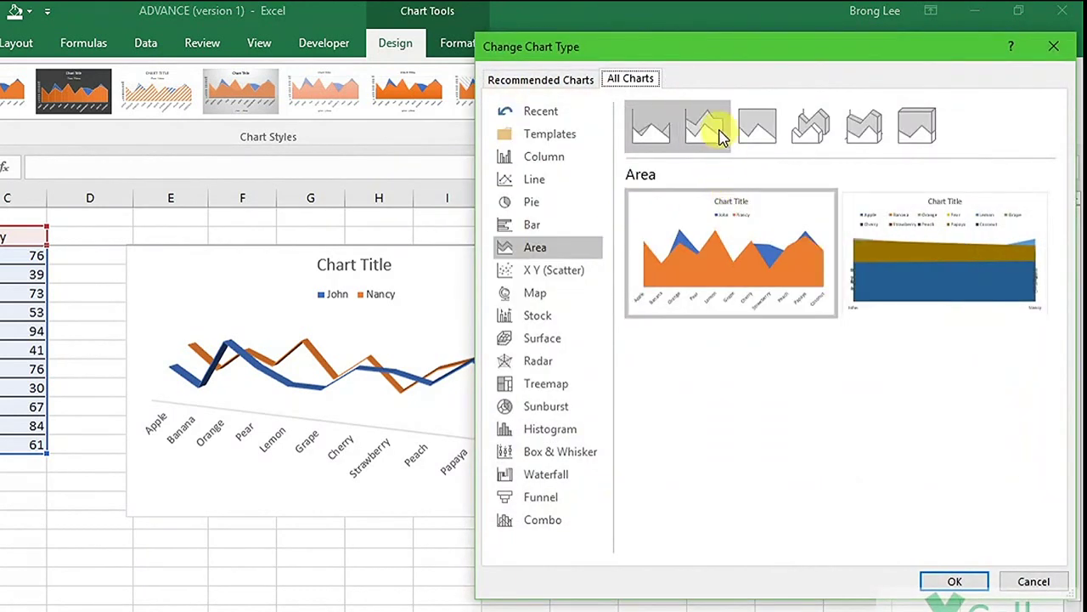
left_click(721, 136)
left_click(941, 582)
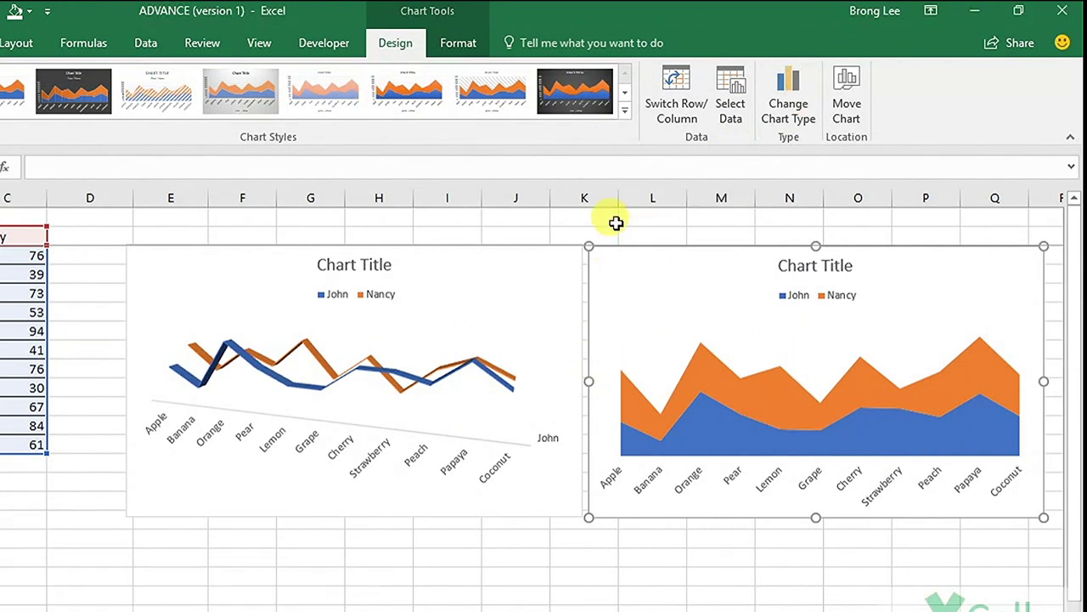
left_click(631, 561)
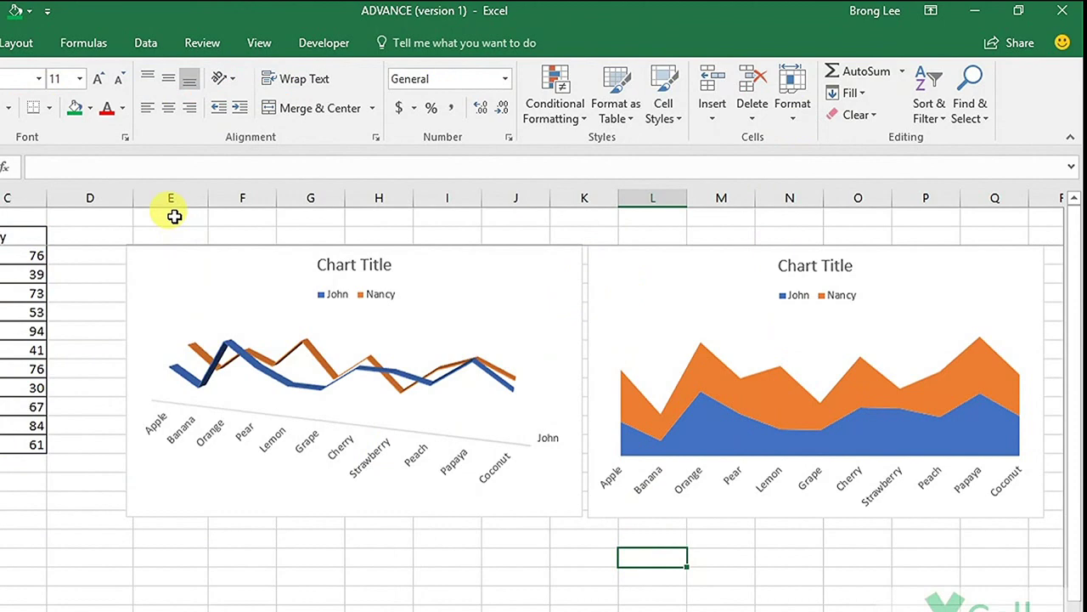